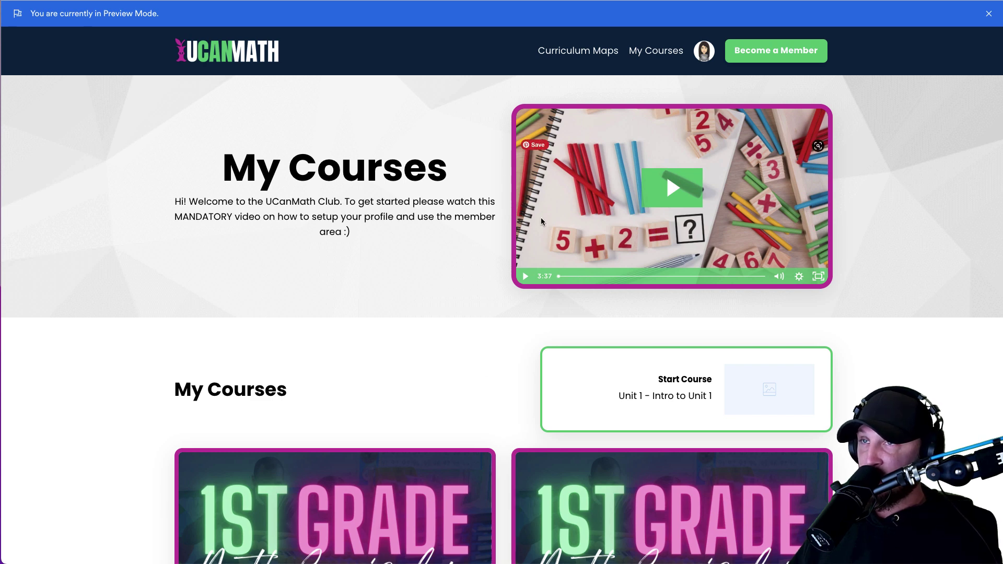
- Look through the course cards on the My Courses preview page and check the order they are displayed in
scroll(541, 217, down, 13)
scroll(541, 223, down, 4)
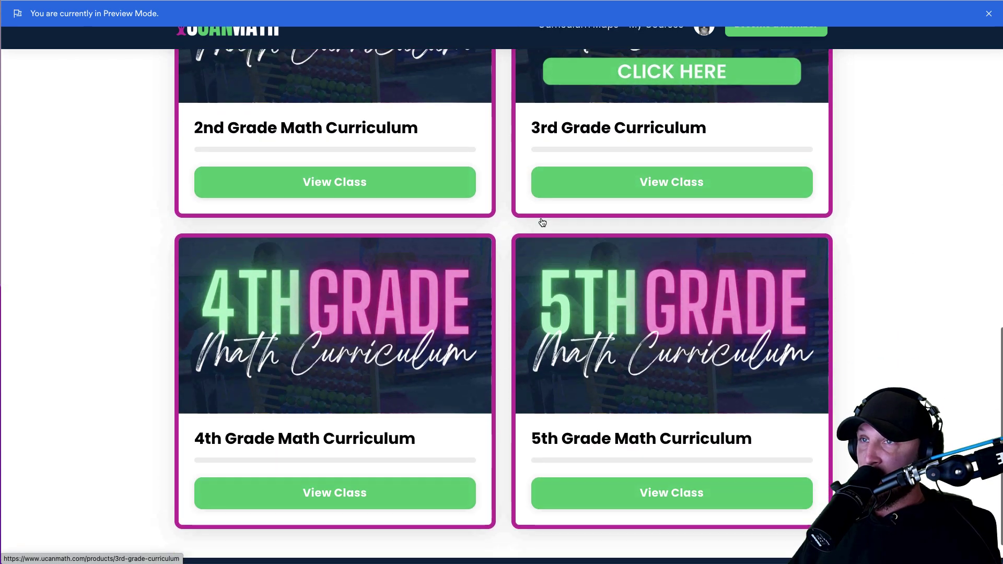
scroll(539, 220, up, 5)
scroll(538, 209, up, 7)
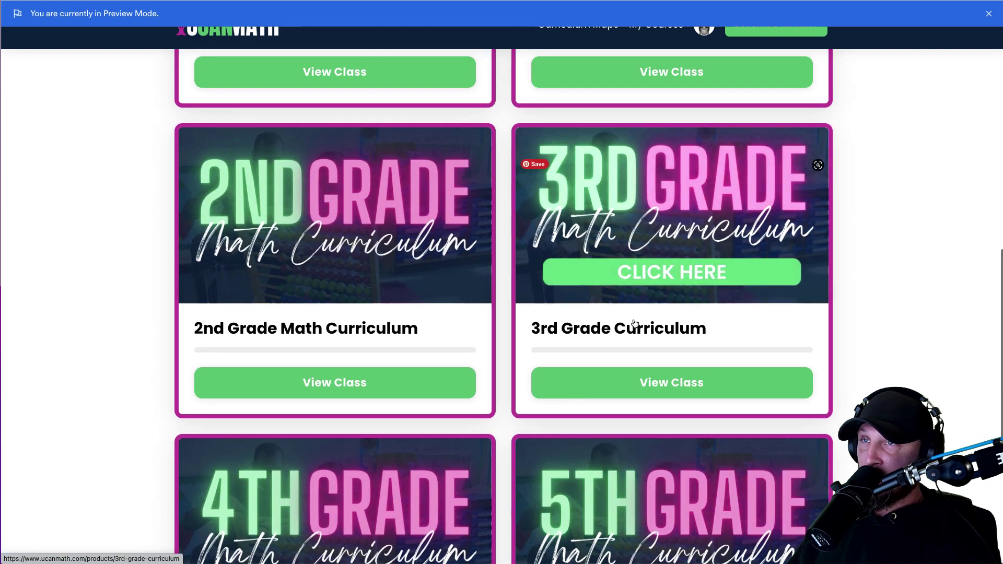
scroll(695, 350, down, 3)
scroll(663, 454, down, 7)
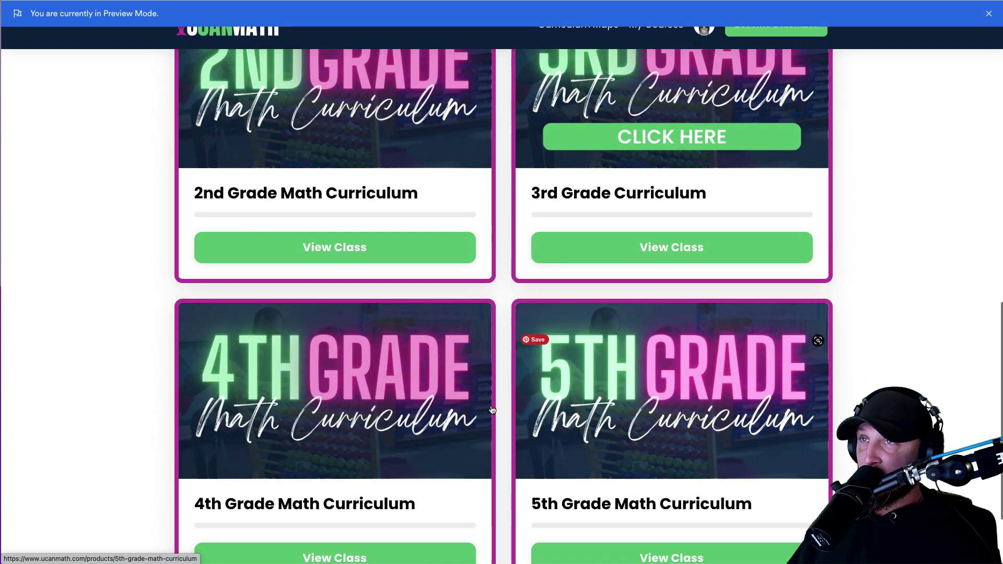
scroll(555, 292, up, 8)
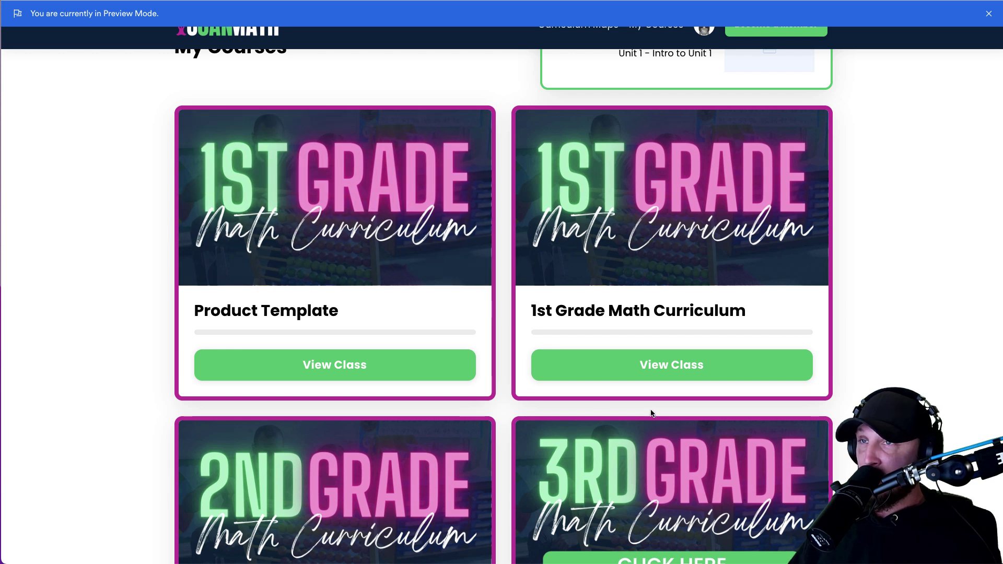
scroll(651, 413, down, 1)
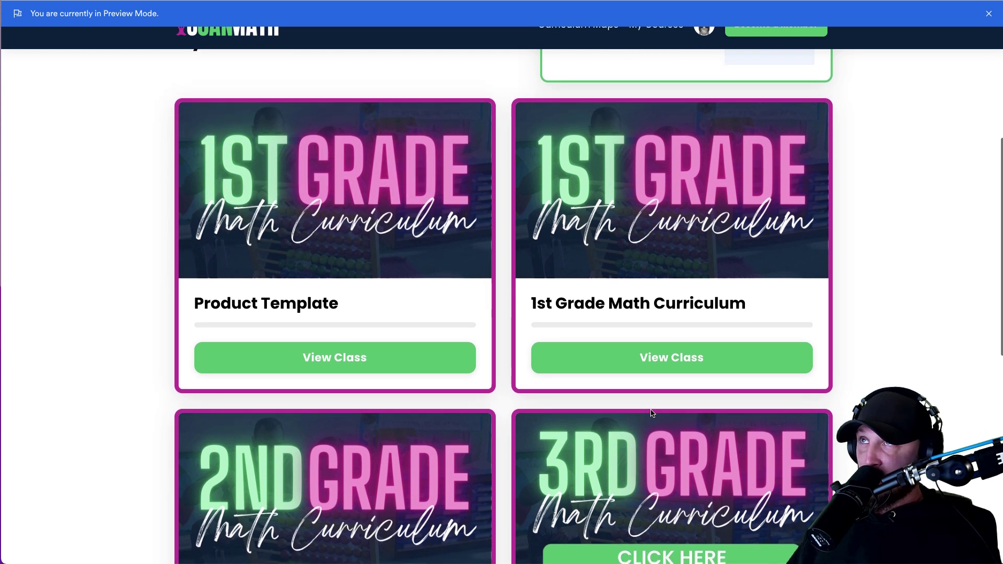
scroll(652, 414, up, 1)
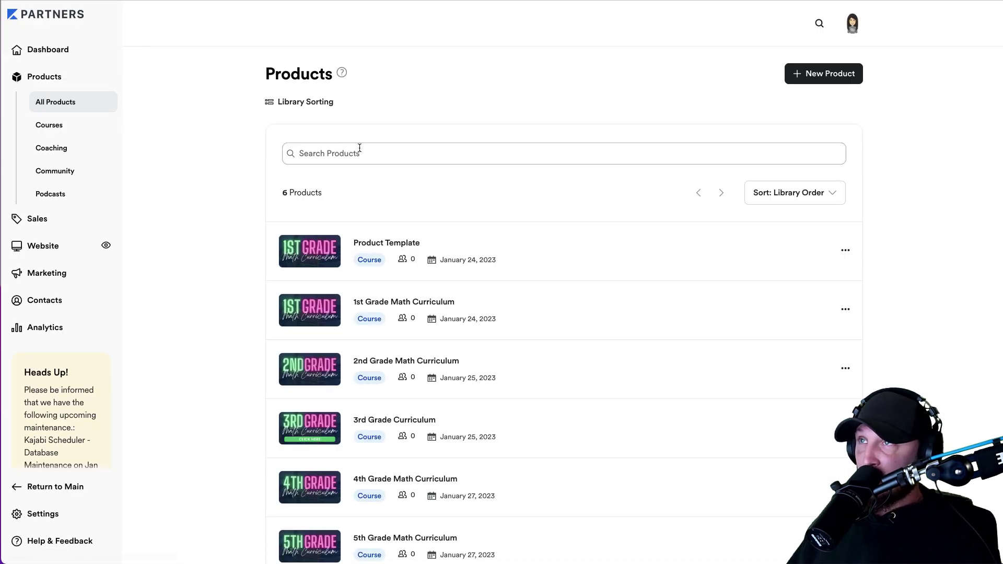
- Move Product Template to the end of the product order in Library Sorting
click(789, 201)
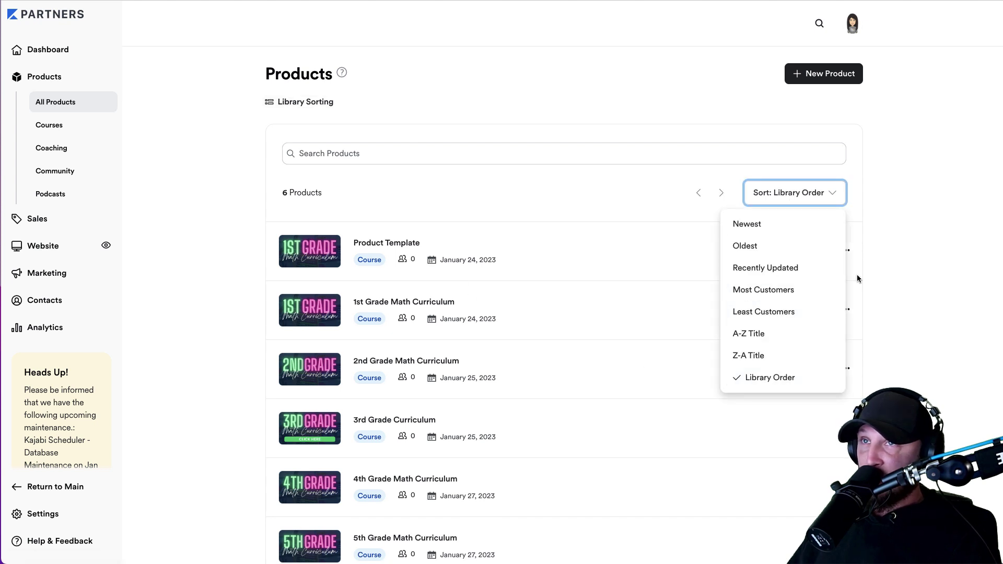
click(287, 105)
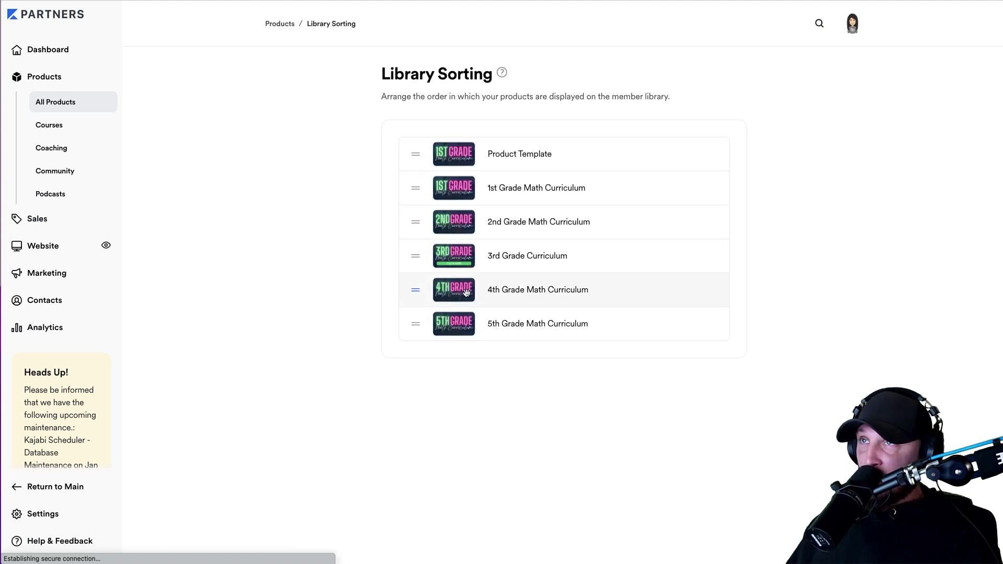
drag(413, 155, 419, 322)
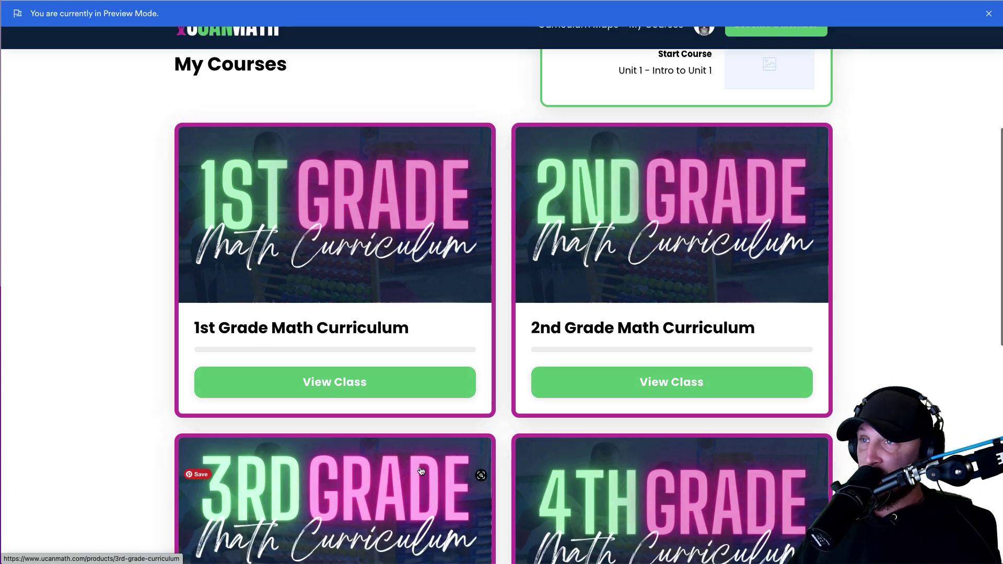
- Review the course order on the My Courses preview page, from the 1st grade curriculum down to Product Template
scroll(418, 465, down, 2)
scroll(419, 466, up, 8)
scroll(422, 471, down, 10)
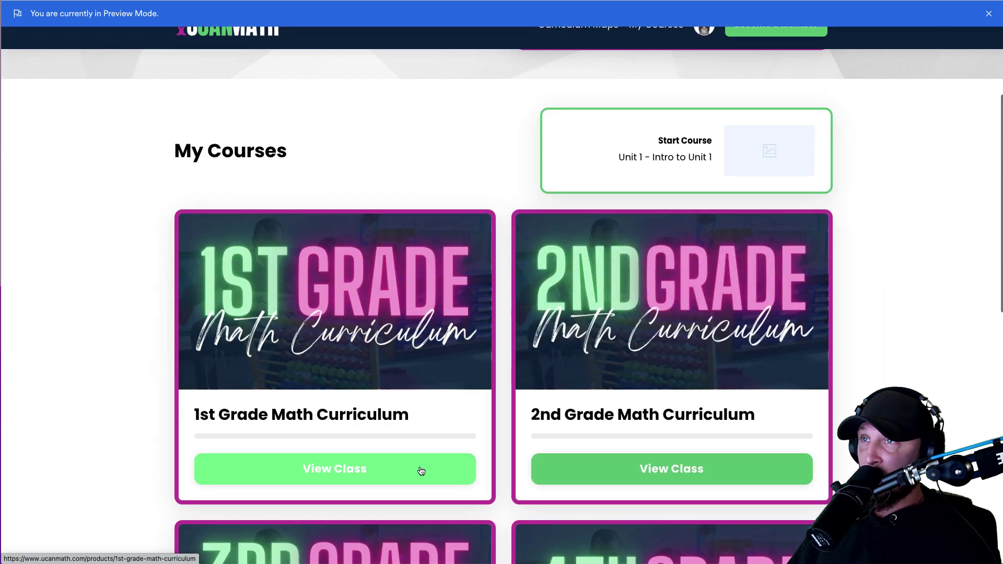
scroll(428, 407, down, 3)
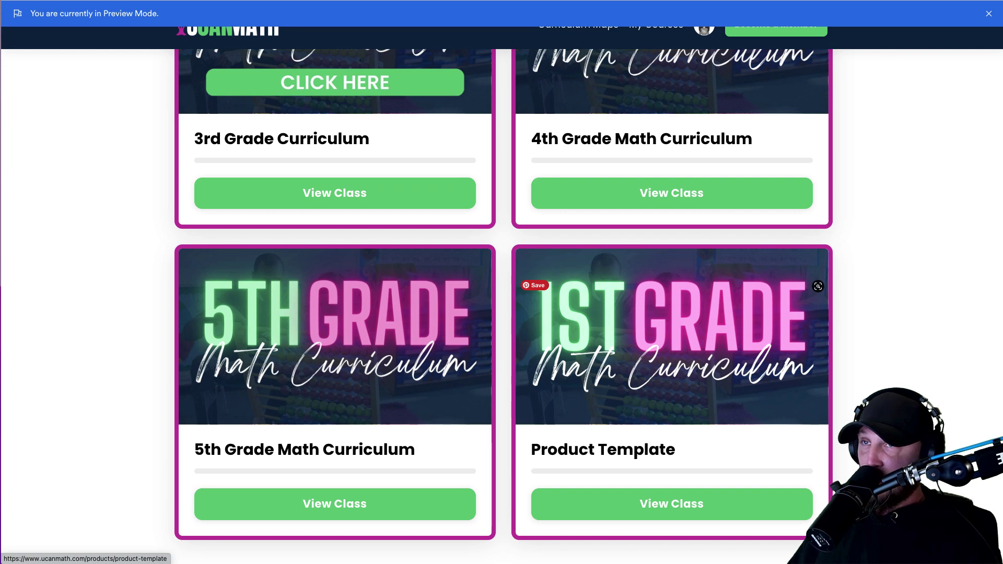
scroll(665, 381, up, 8)
scroll(664, 378, up, 2)
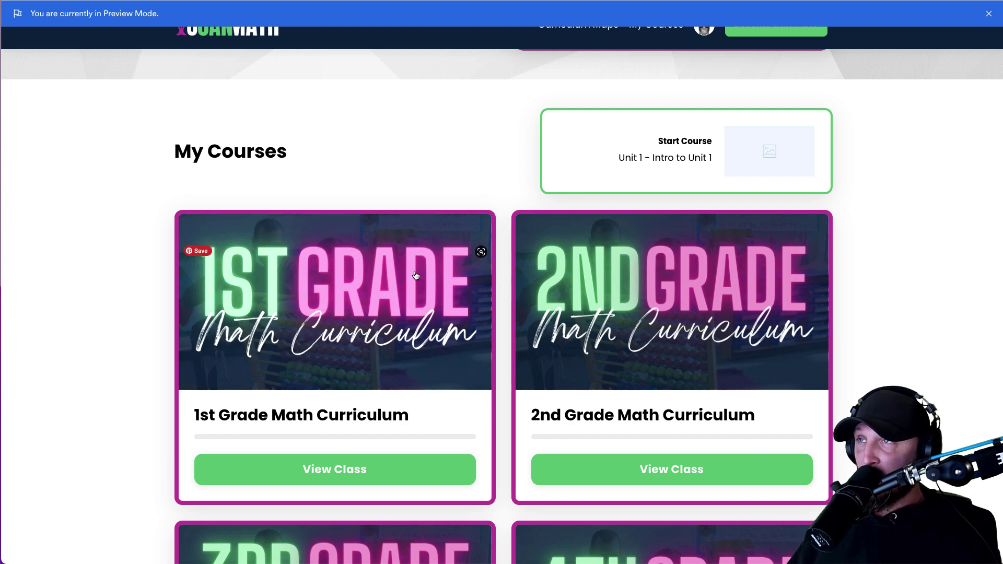
scroll(358, 376, down, 3)
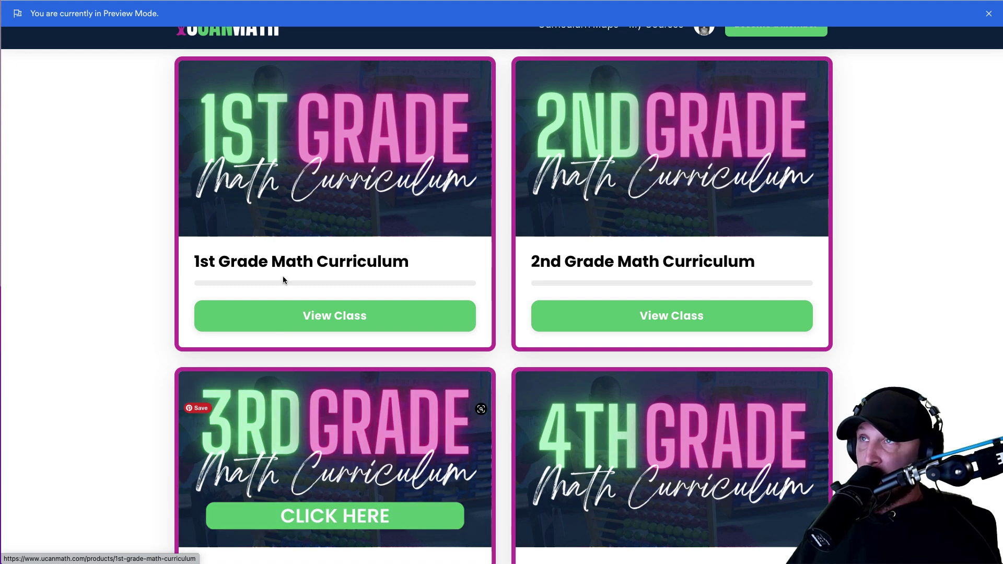
scroll(321, 257, up, 2)
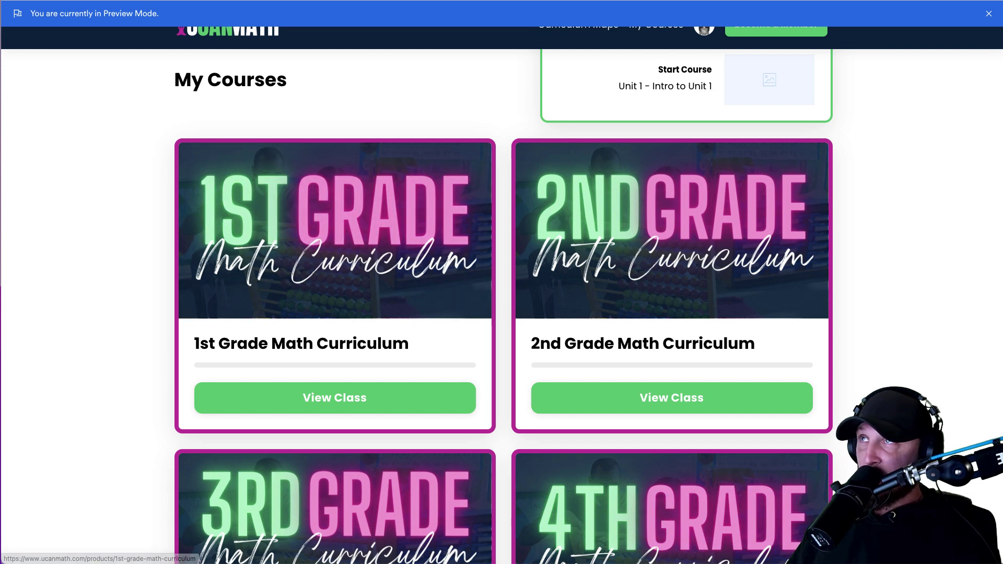
- Return to the site admin and begin connecting Stripe from the payment settings by choosing to log in to Stripe
key(ctrl+Tab)
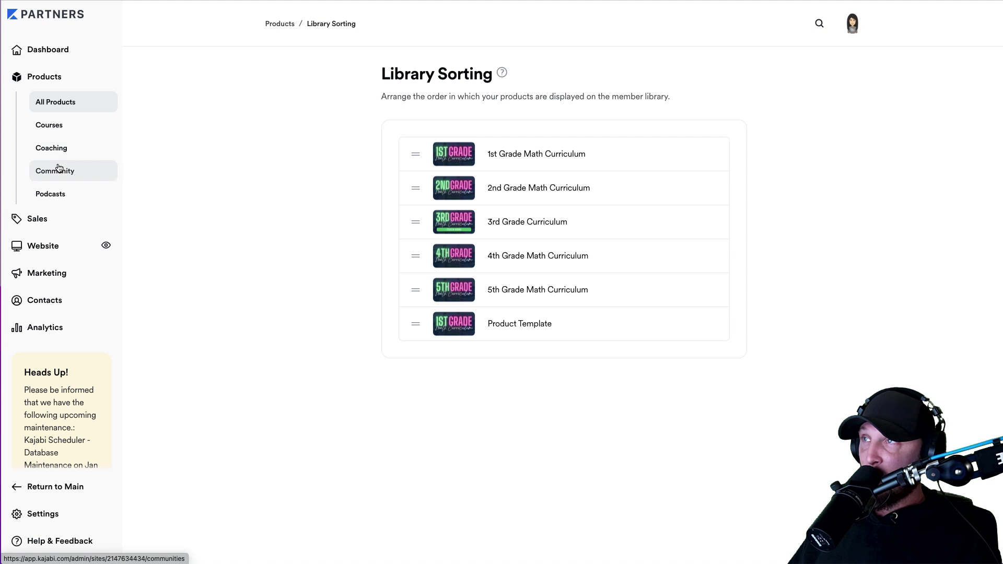
click(38, 219)
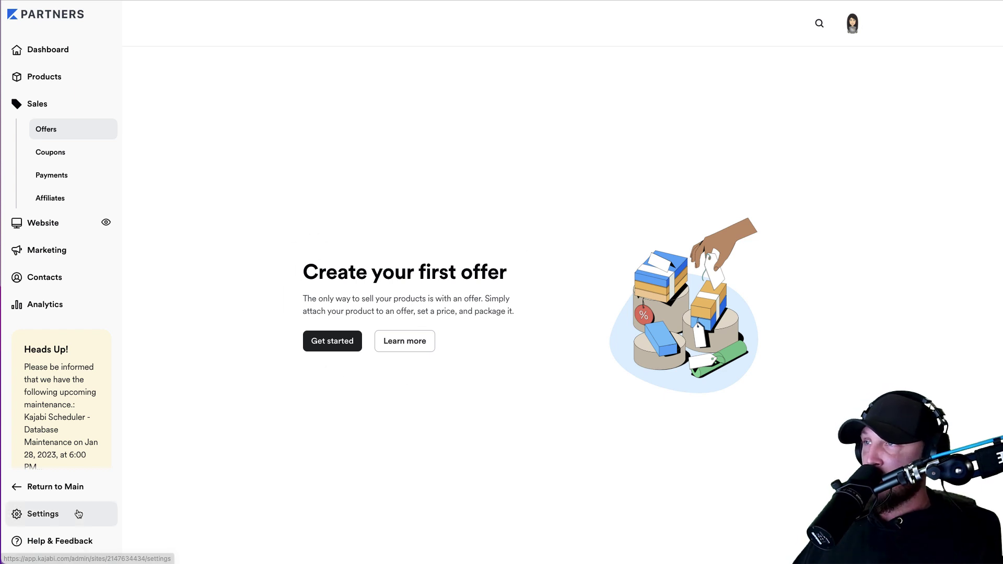
click(45, 514)
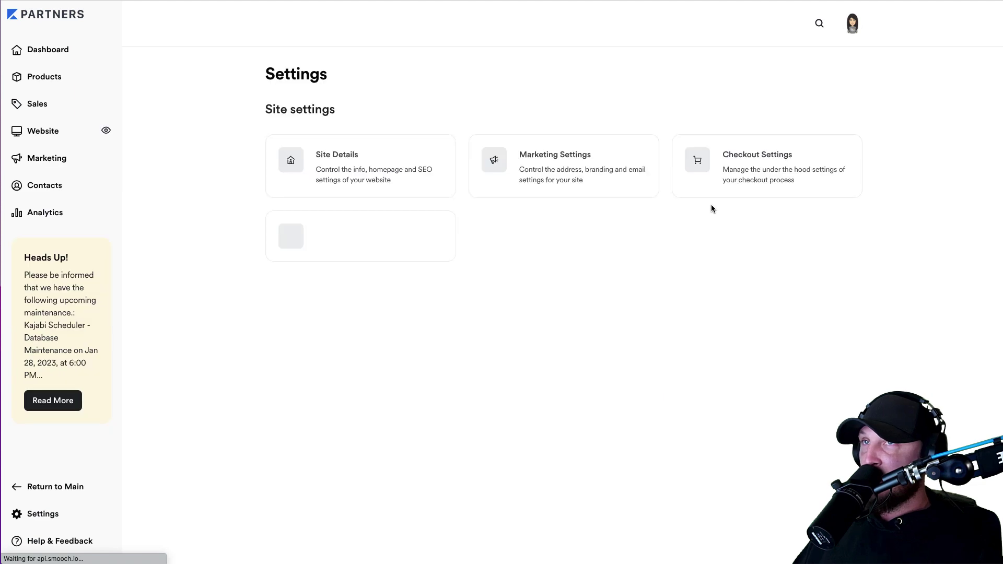
click(353, 320)
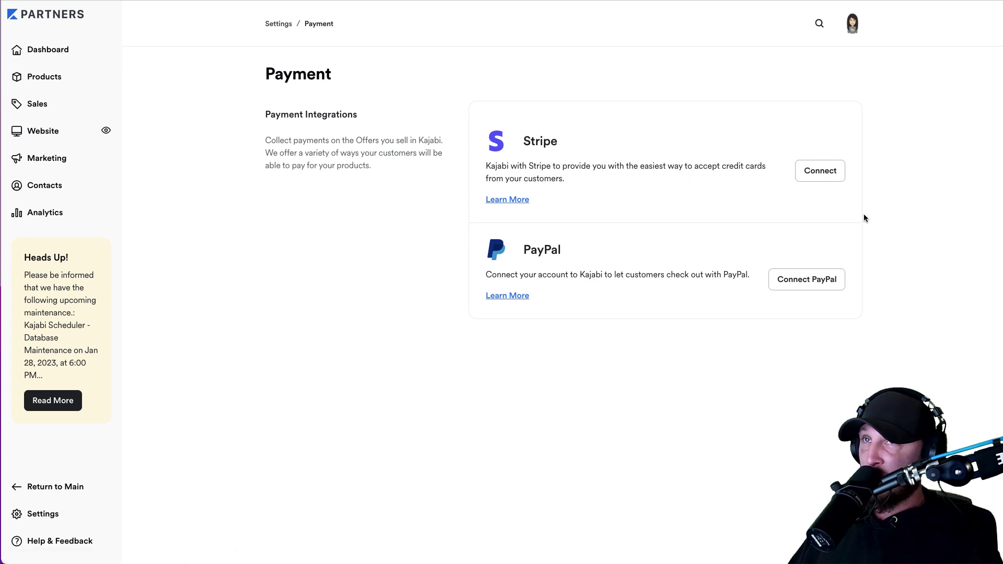
click(821, 171)
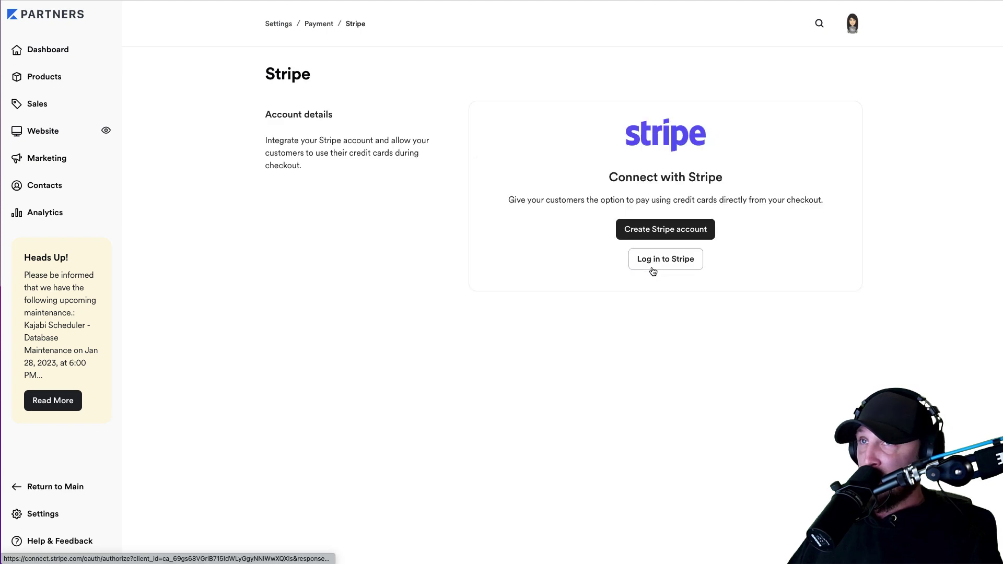
click(658, 266)
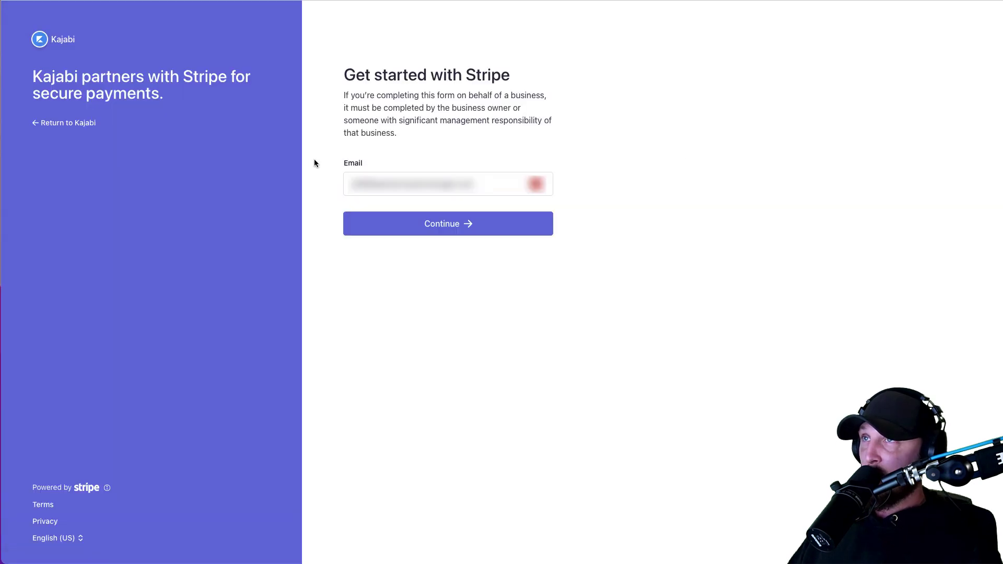
- Create the Stripe account with the filled-in email and the account password, and secure it by text message to the mobile number
click(456, 229)
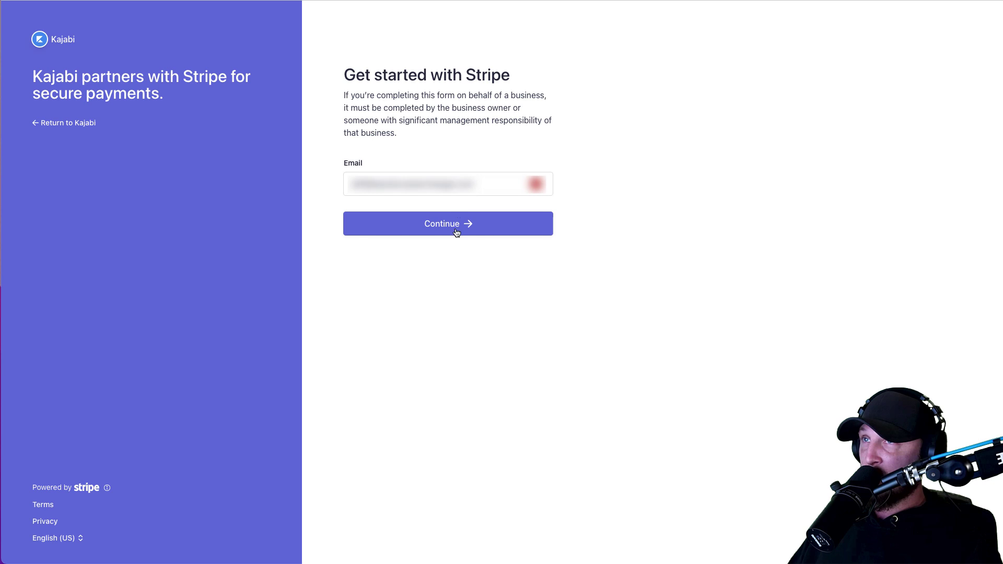
click(456, 232)
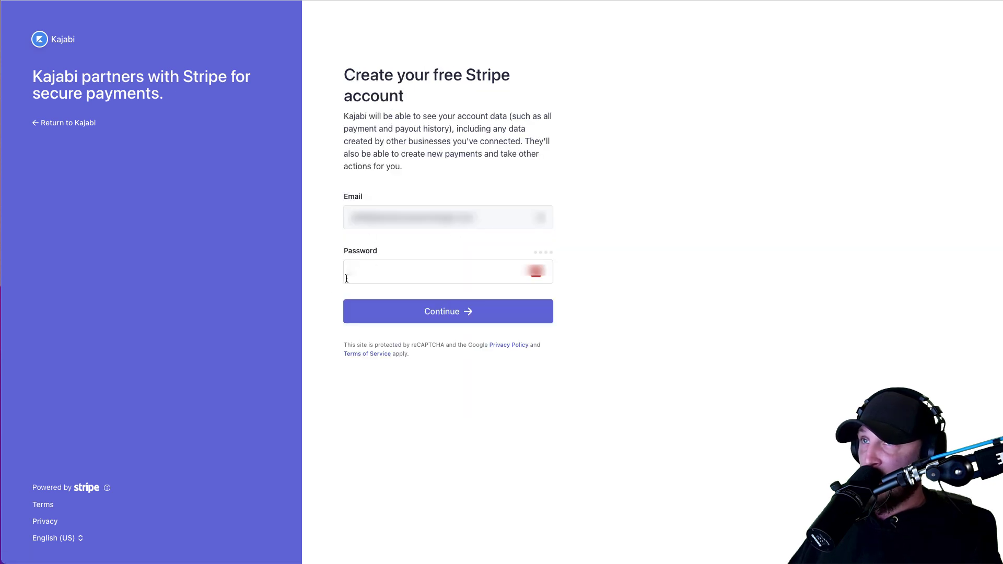
click(362, 273)
key(ctrl+v)
click(390, 312)
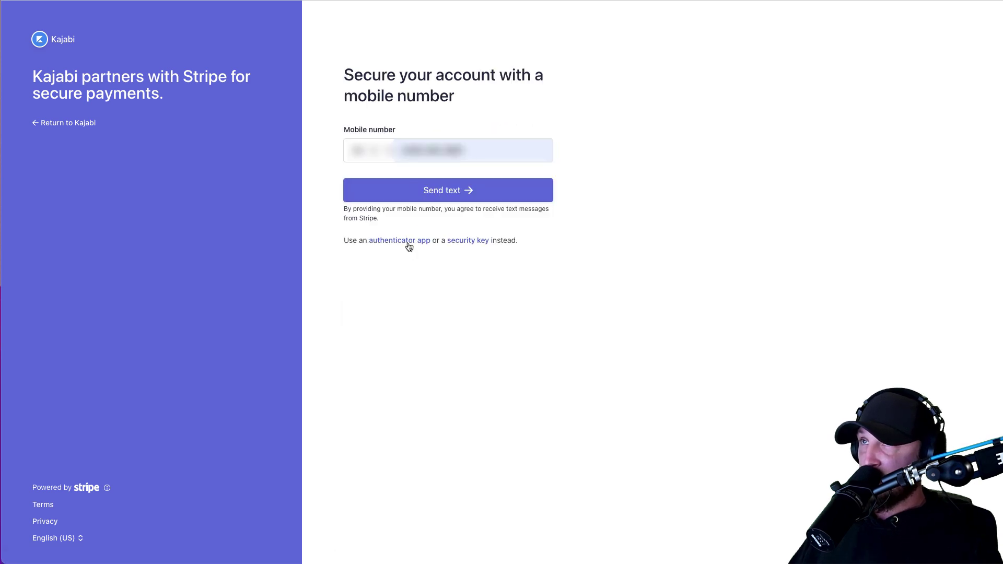
click(421, 197)
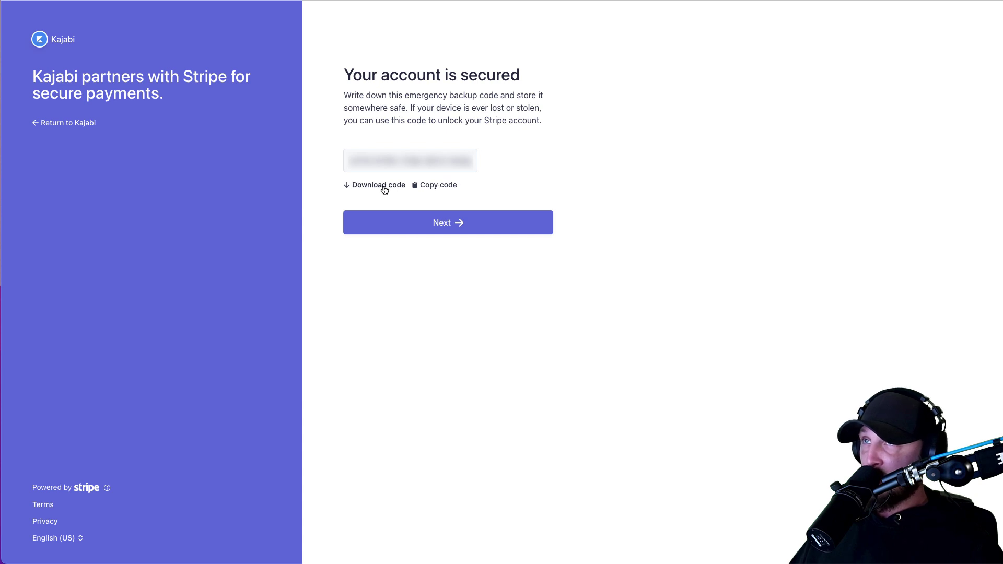
click(447, 222)
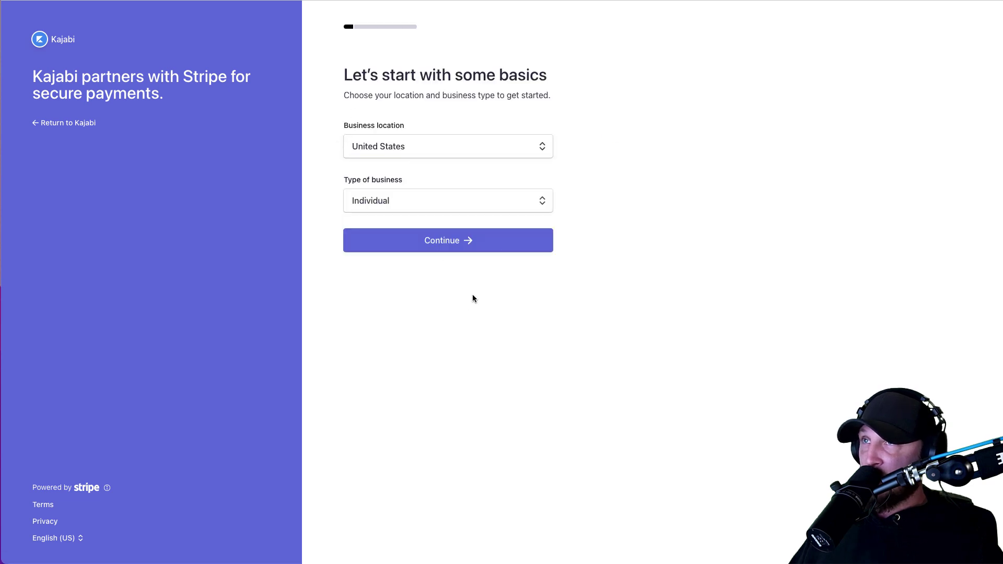
- Set the type of business to Individual with United States as location, and submit the personal details form
click(360, 200)
click(366, 201)
click(366, 242)
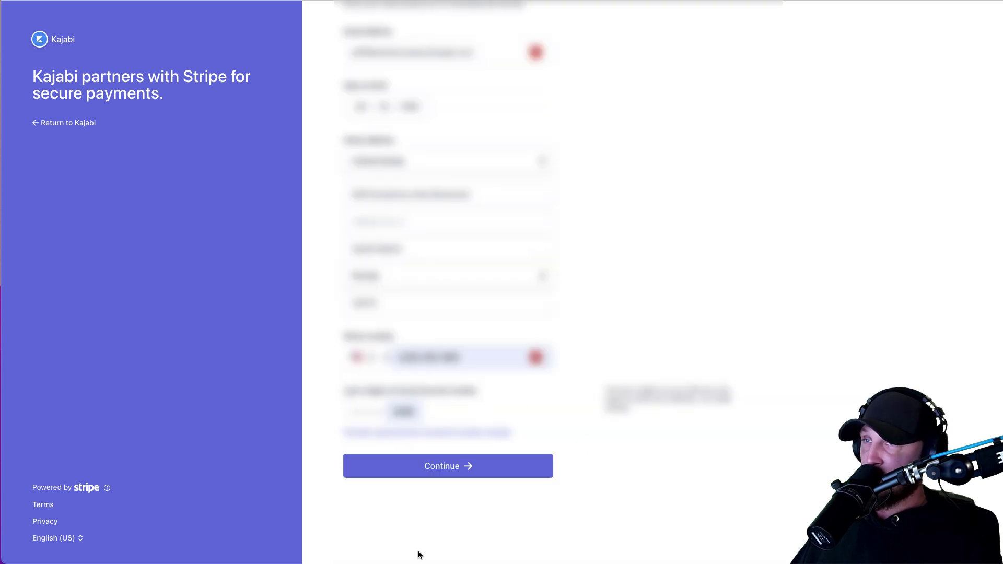
click(425, 473)
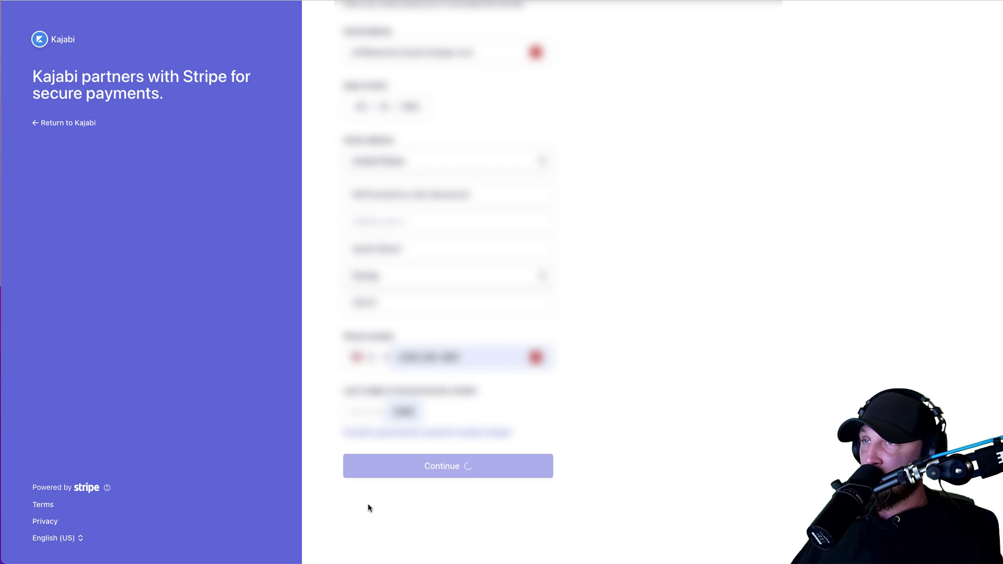
- Use the linked bank account for payouts, and agree to and submit the Stripe application
click(431, 240)
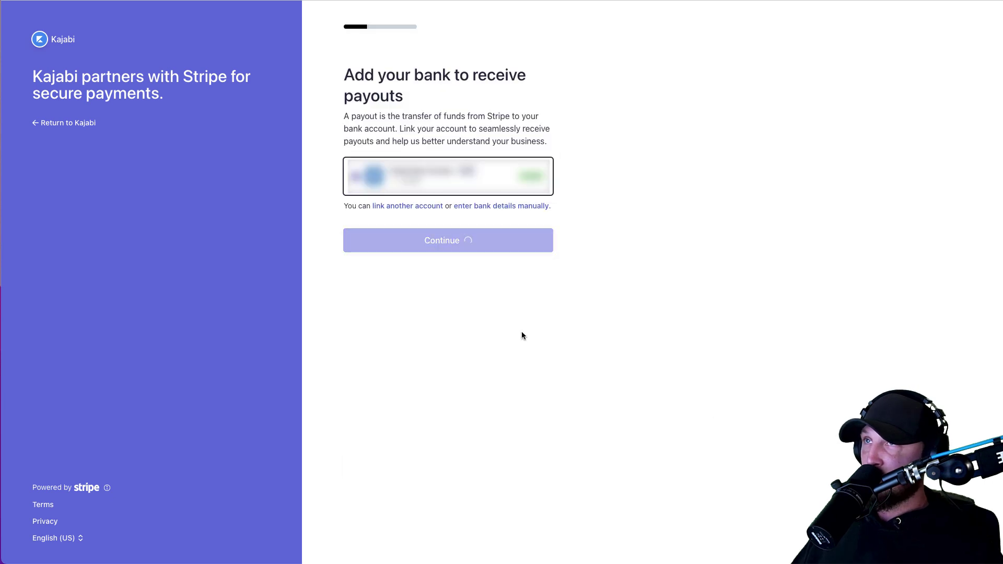
scroll(522, 336, down, 1)
click(424, 466)
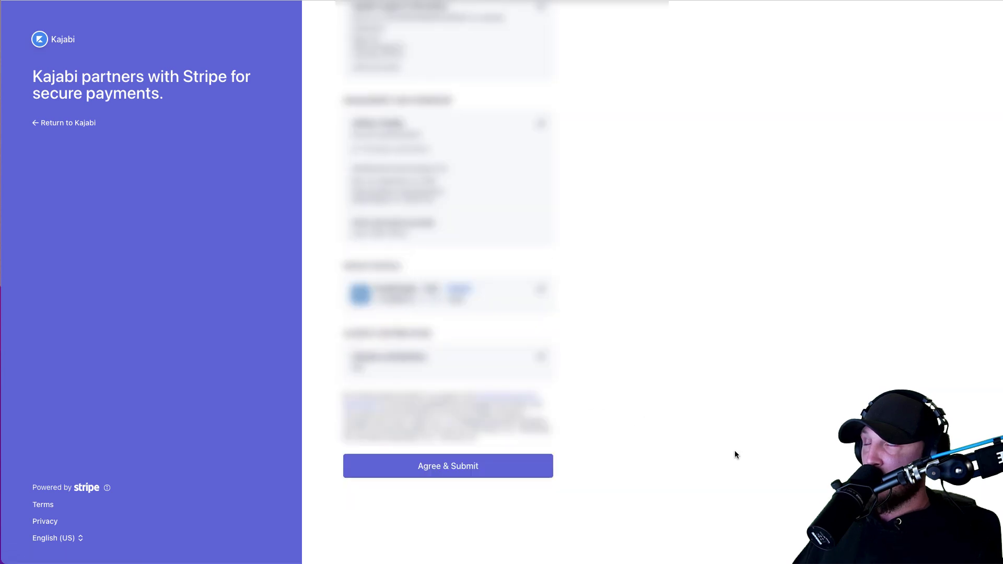
click(435, 471)
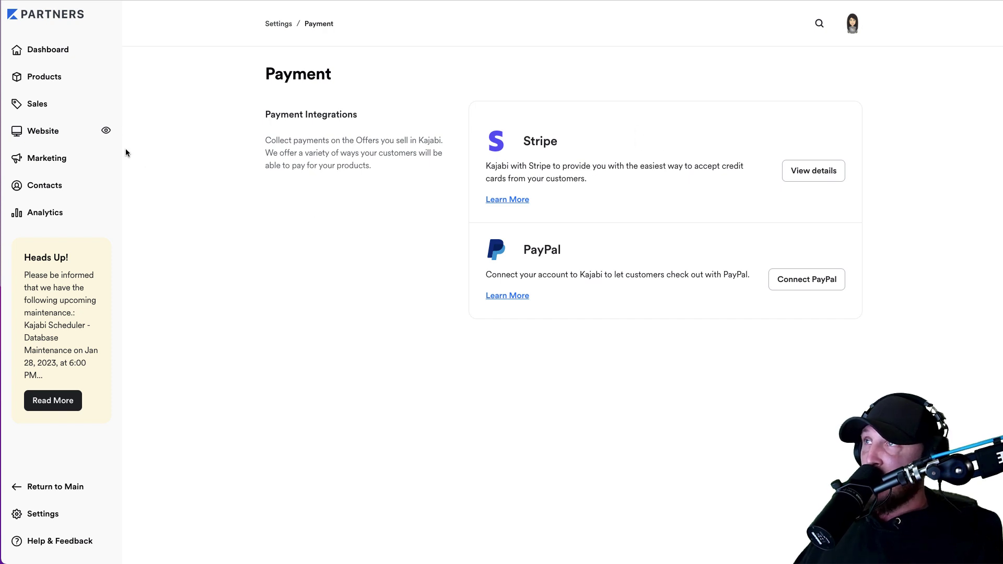
- Start a new sales offer and title it "Full Access Monthly Membership"
click(48, 106)
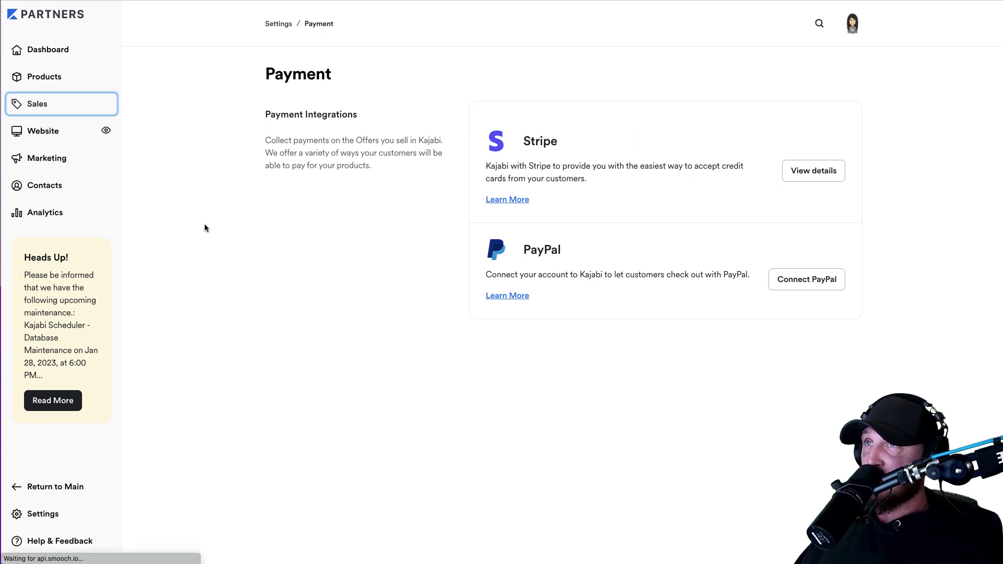
click(325, 346)
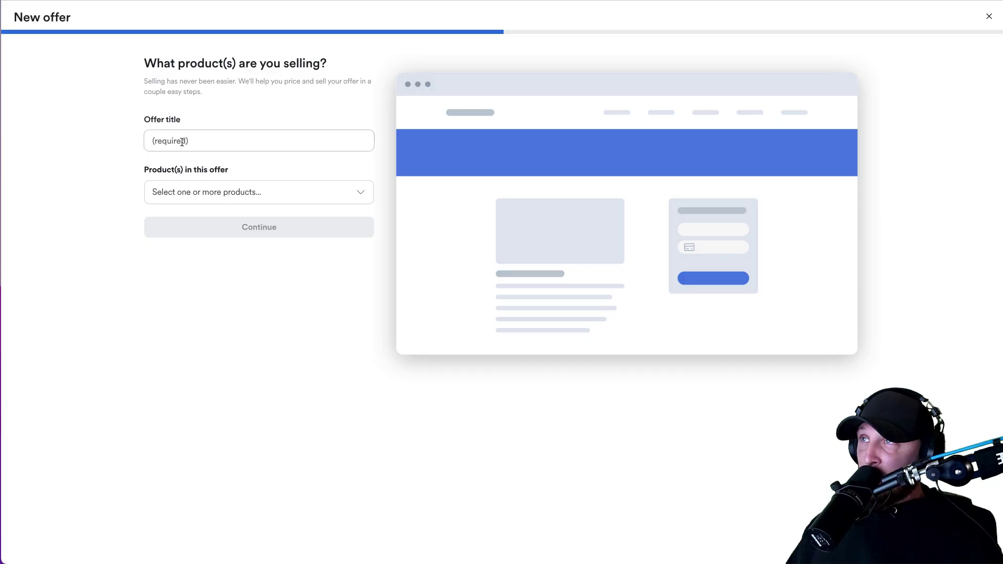
click(184, 142)
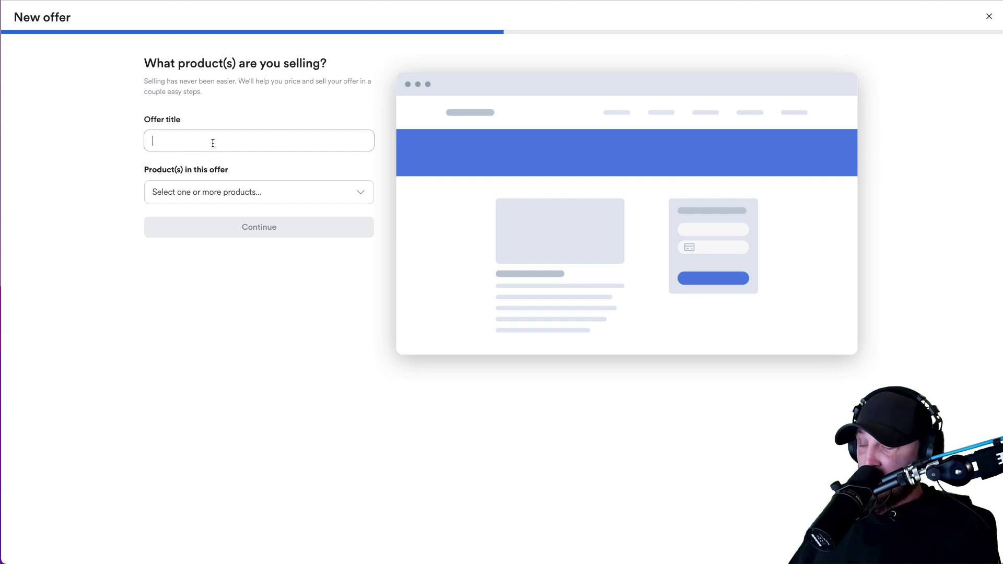
text(Full Access Membership)
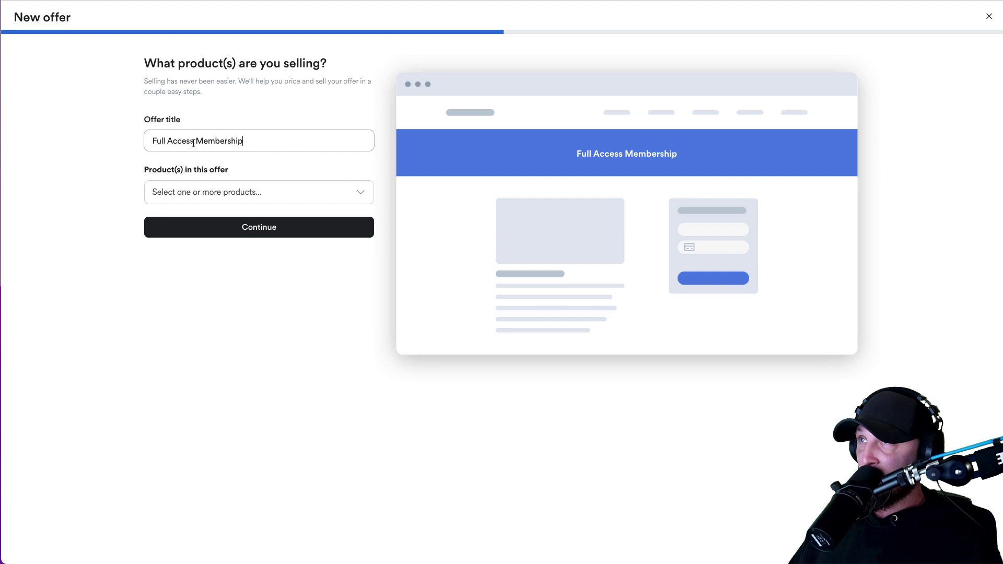
click(196, 142)
text(Monthly)
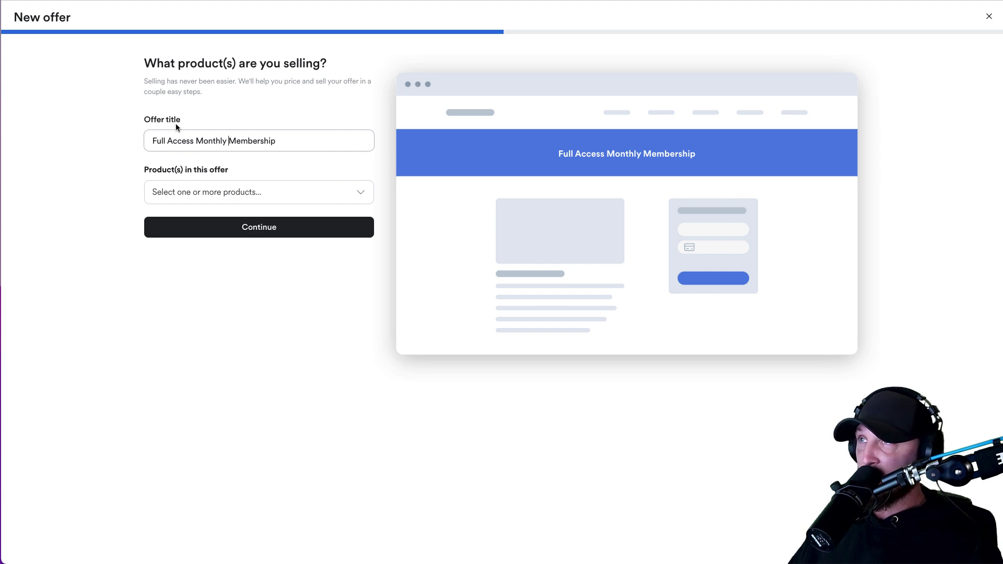
- Add the 1st, 2nd, 3rd, 4th and 5th grade curriculum courses to the offer, leaving out Product Template, and continue to pricing
click(170, 141)
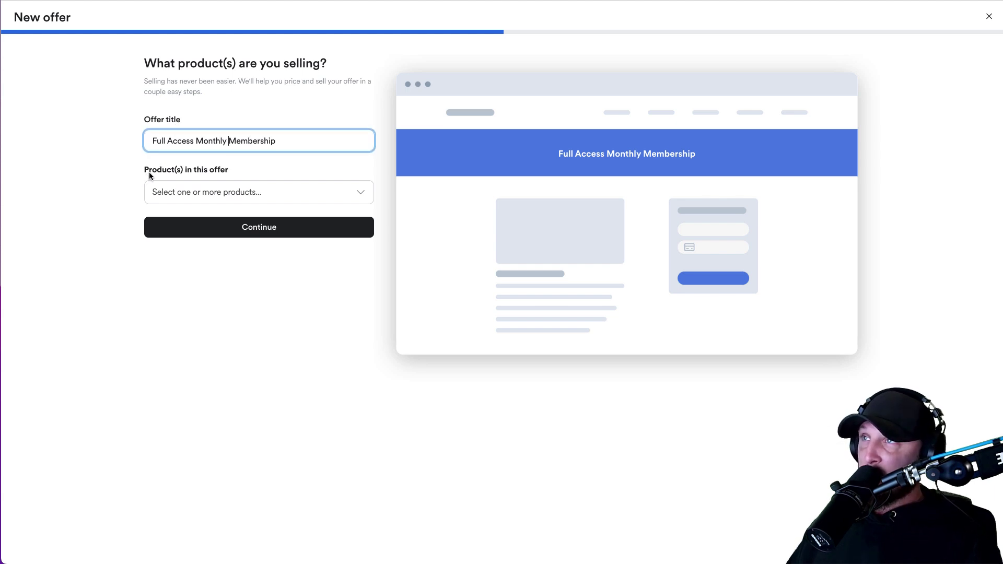
click(214, 194)
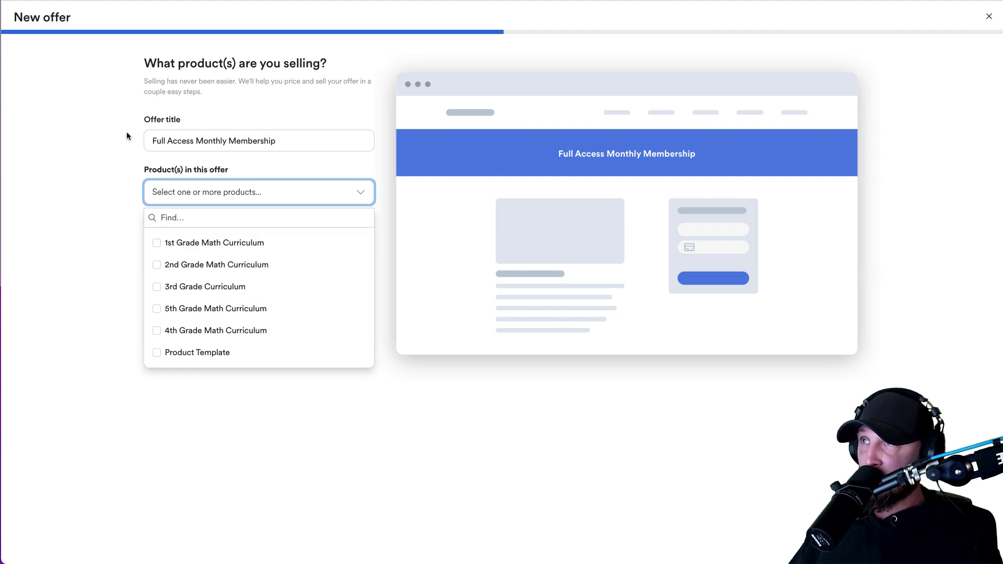
click(157, 244)
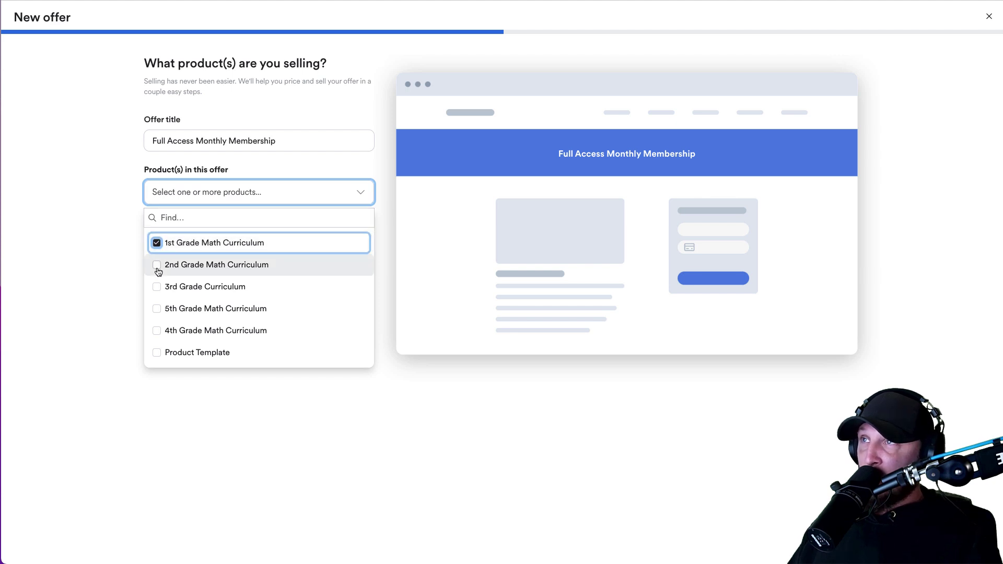
click(156, 265)
click(158, 286)
click(157, 309)
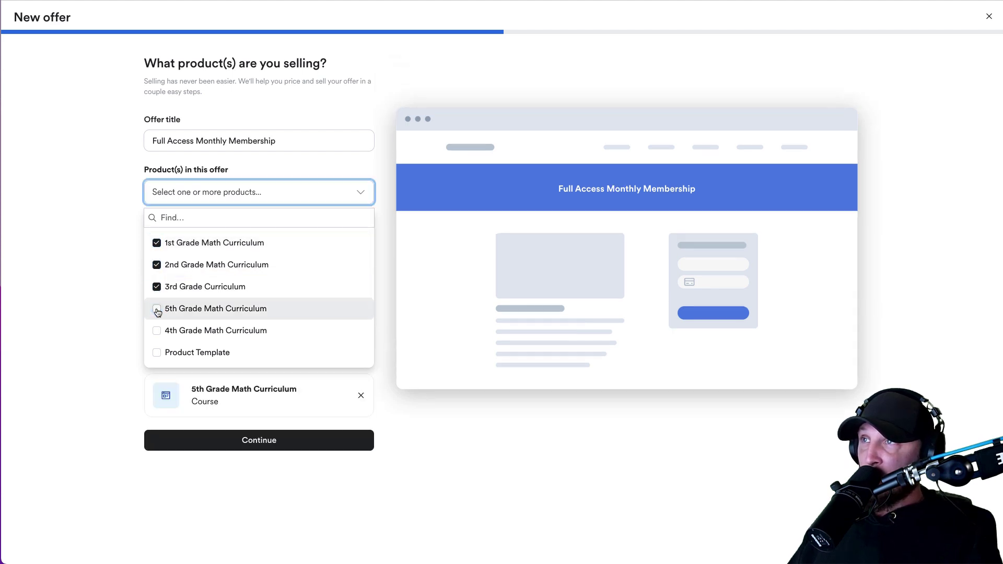
click(156, 331)
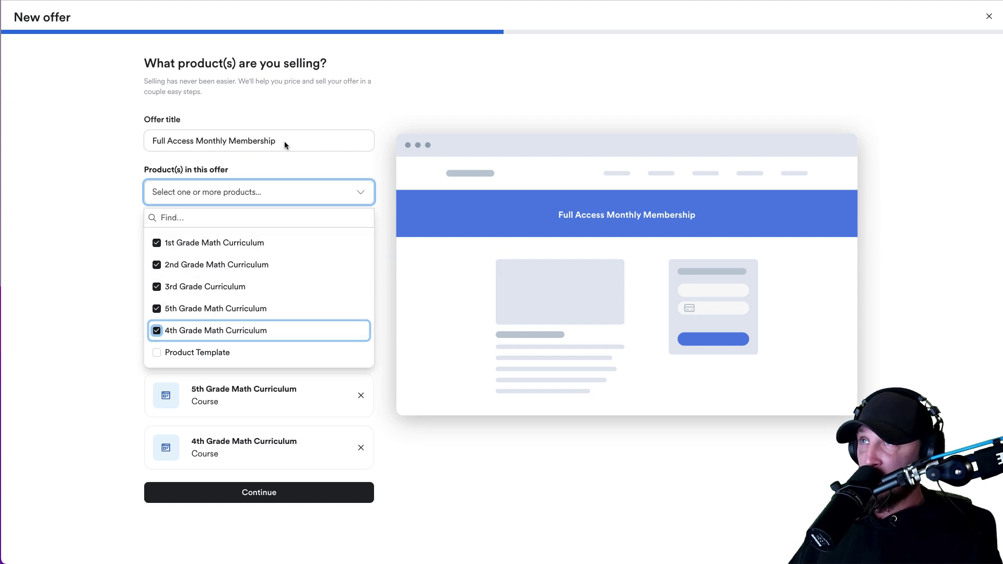
click(96, 192)
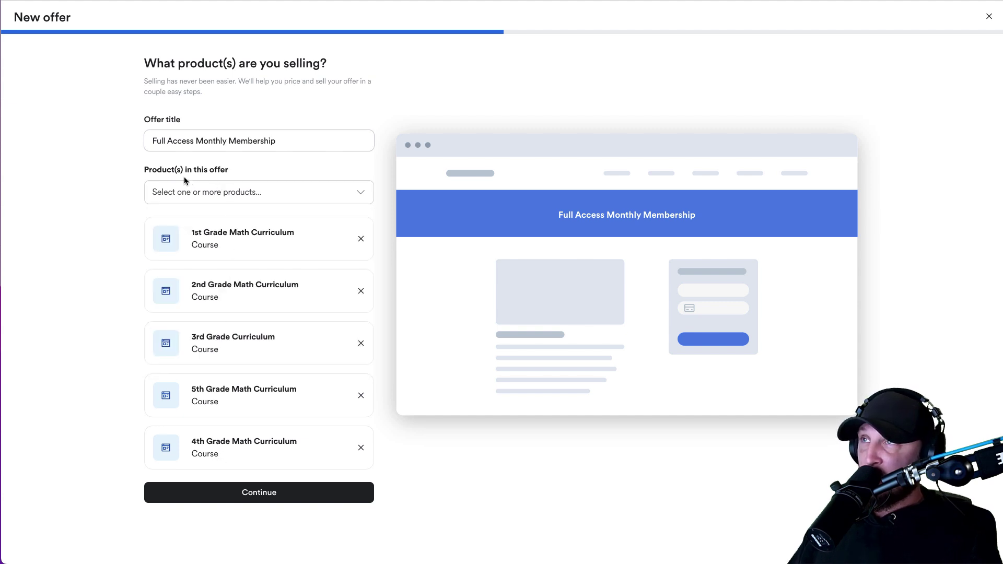
click(182, 196)
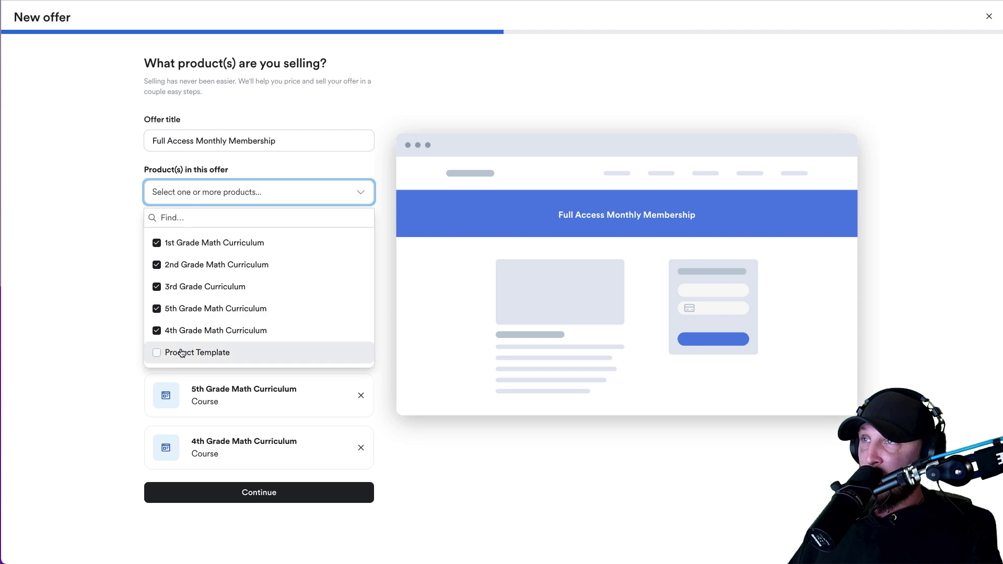
click(87, 286)
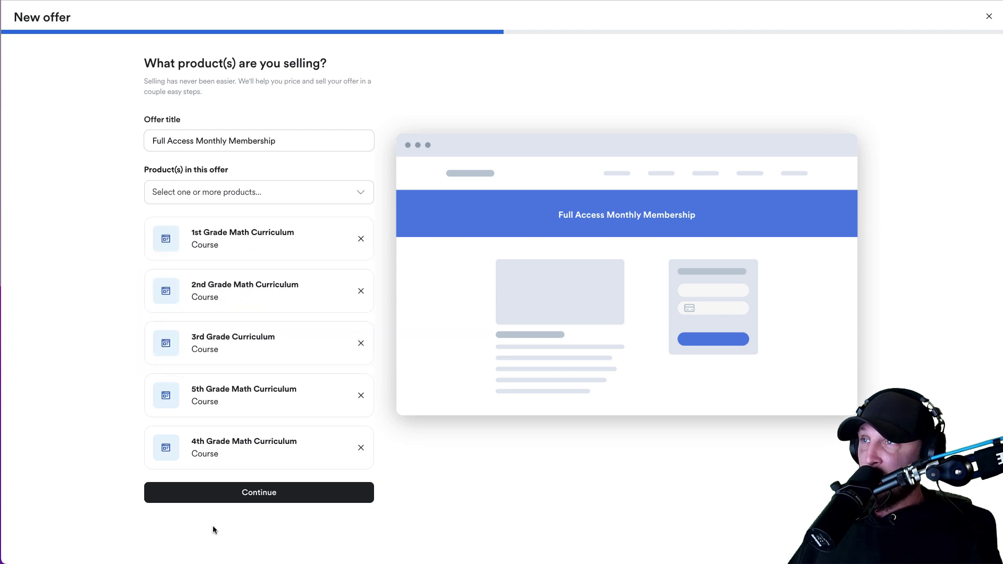
click(229, 499)
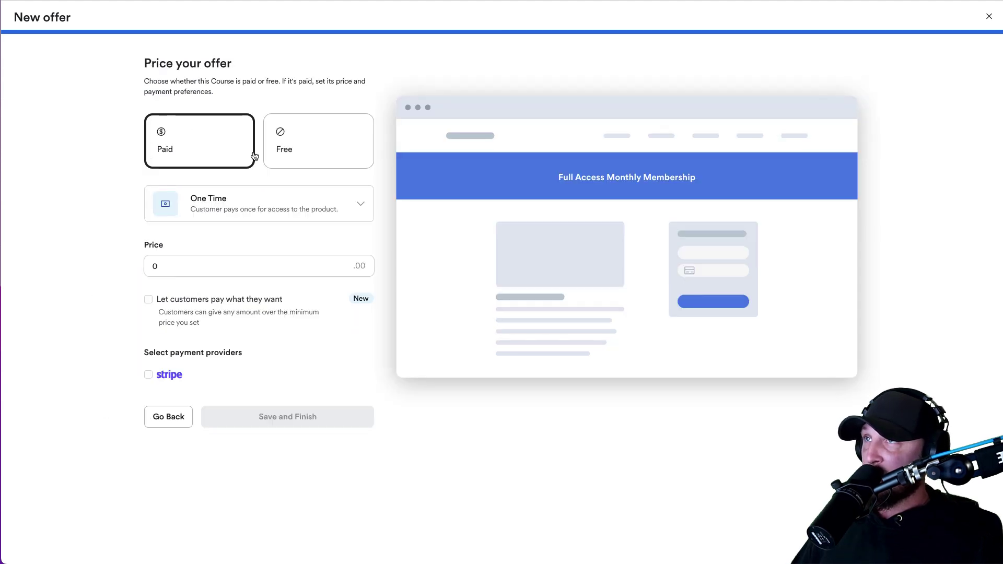
- Price the paid offer as a subscription of 49.00 billed every 1 month through Stripe, and finish creating it
click(223, 198)
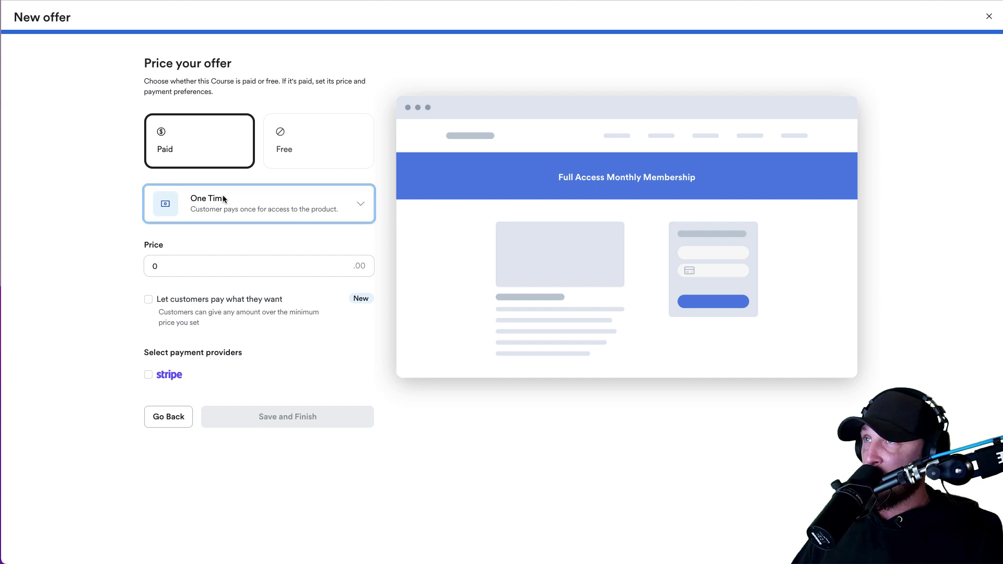
click(215, 282)
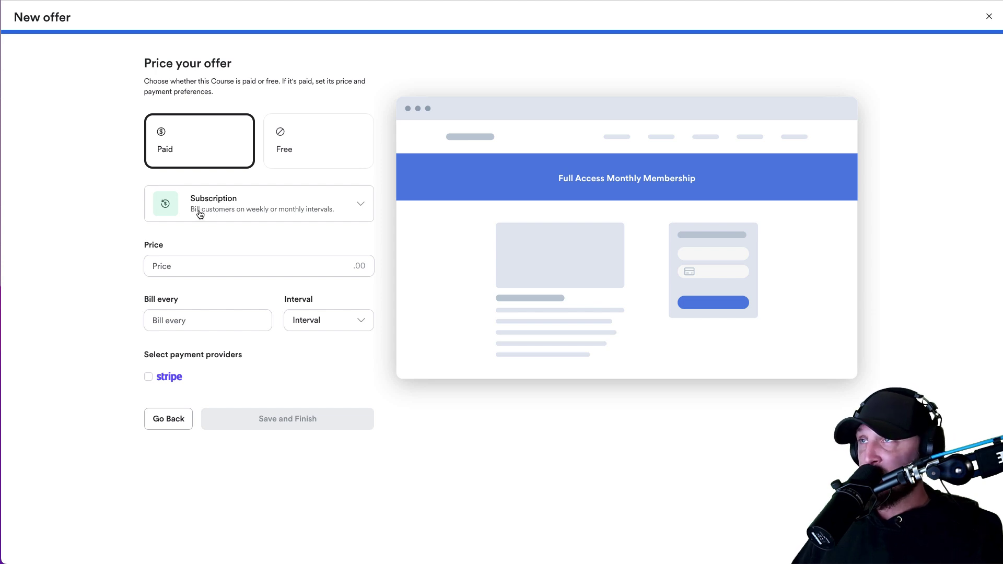
click(174, 267)
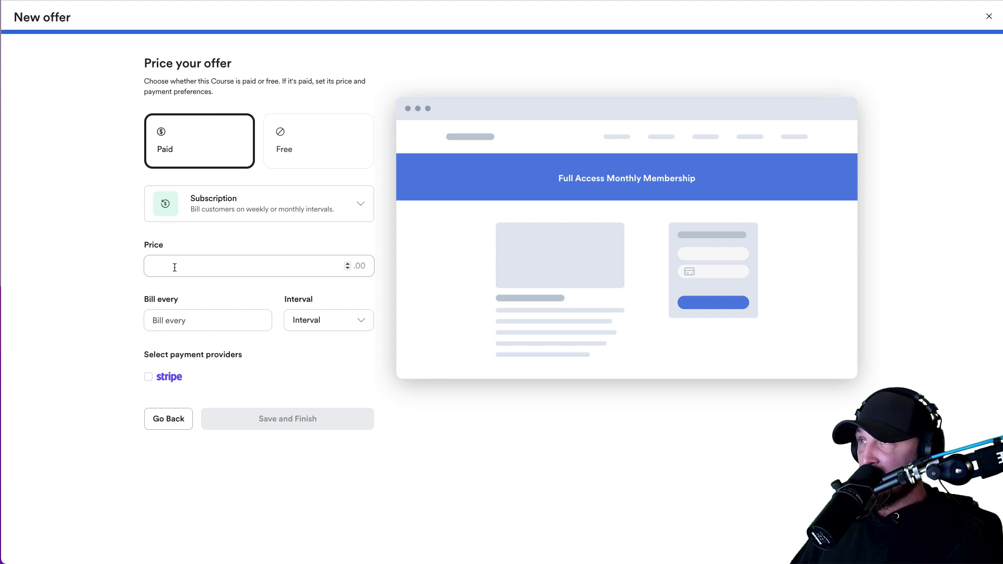
text(49)
key(Tab)
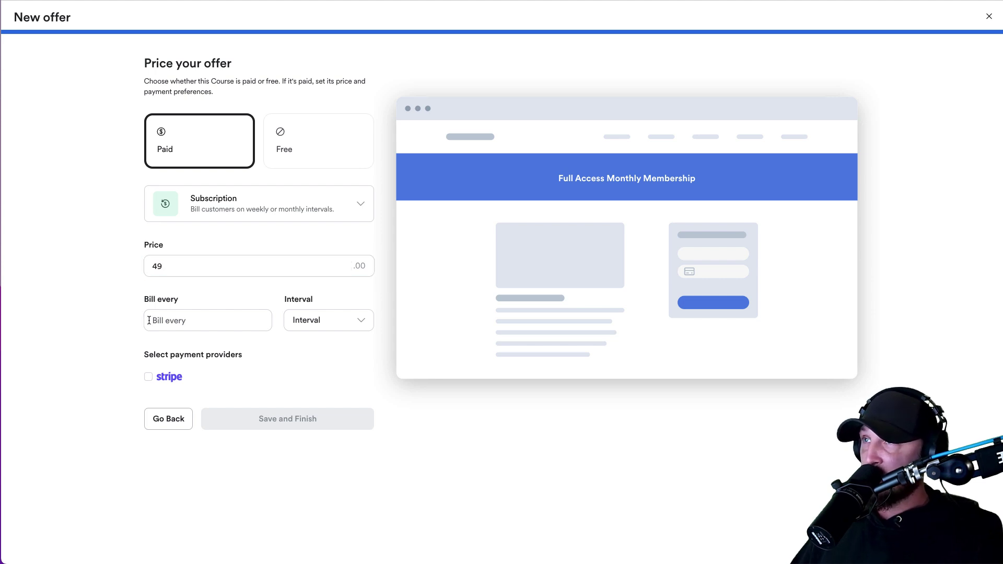
text(1)
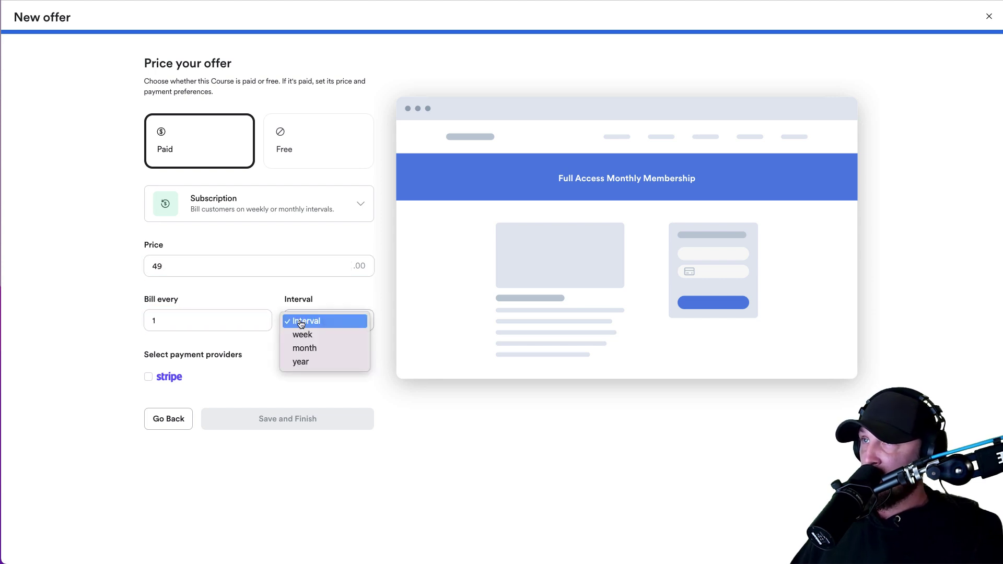
click(304, 348)
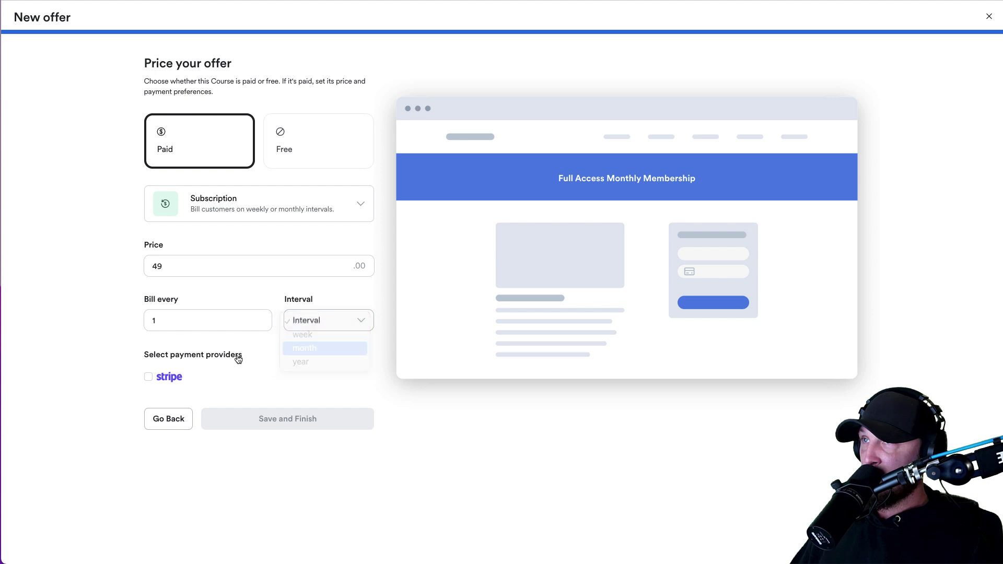
click(148, 377)
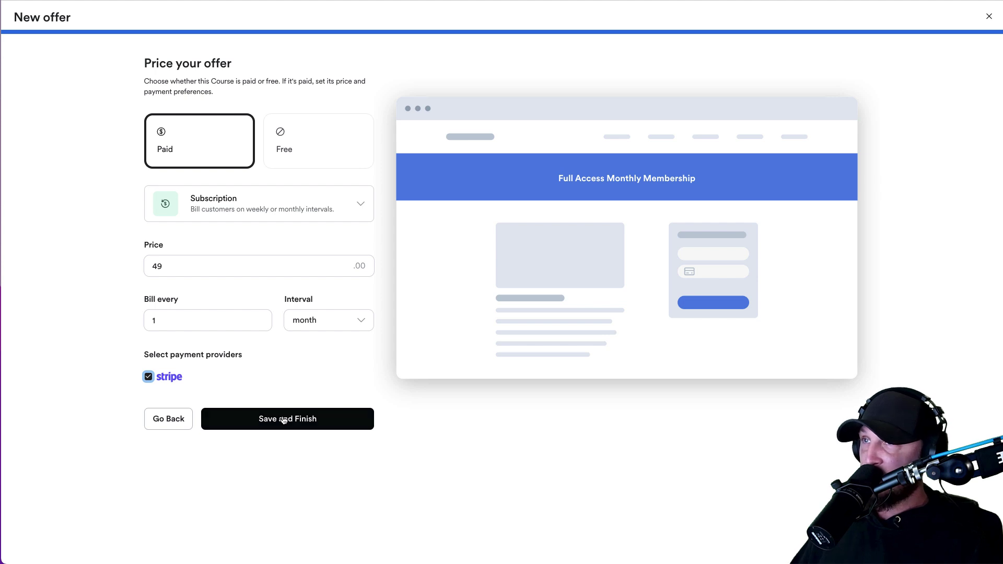
click(283, 419)
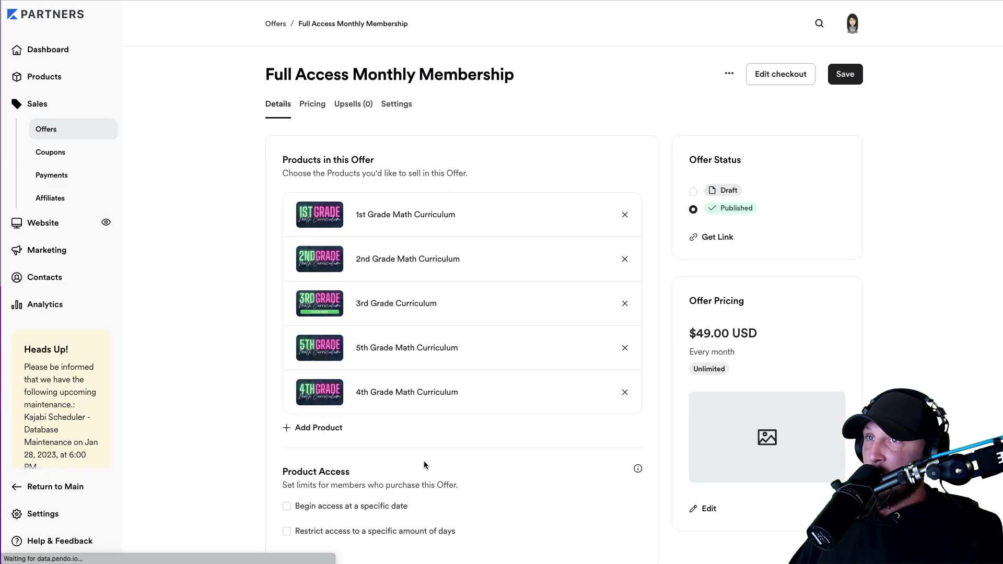
- Edit the offer's pricing description and set its image to the recent file showing "The UCANMATH Club"
scroll(650, 362, down, 3)
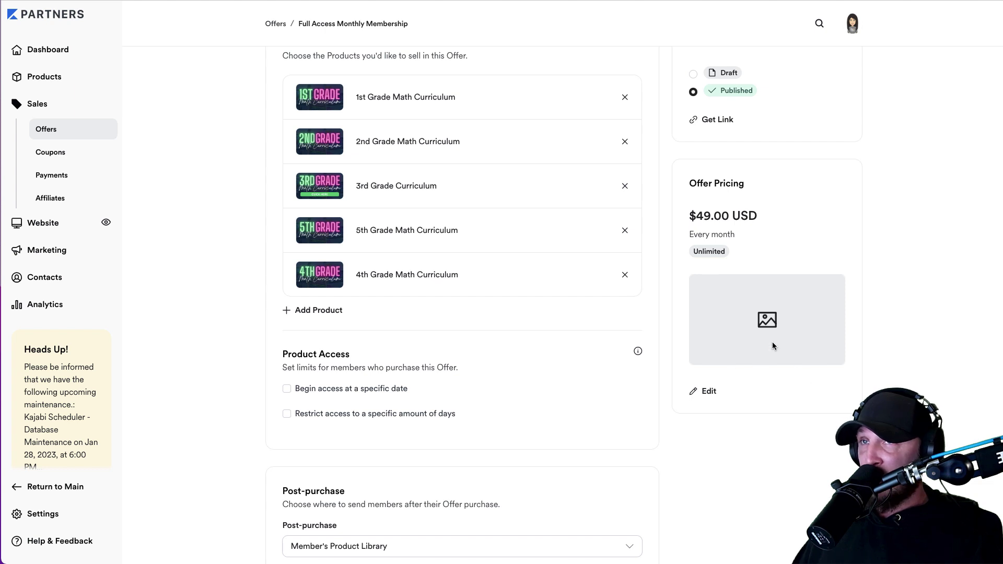
click(707, 392)
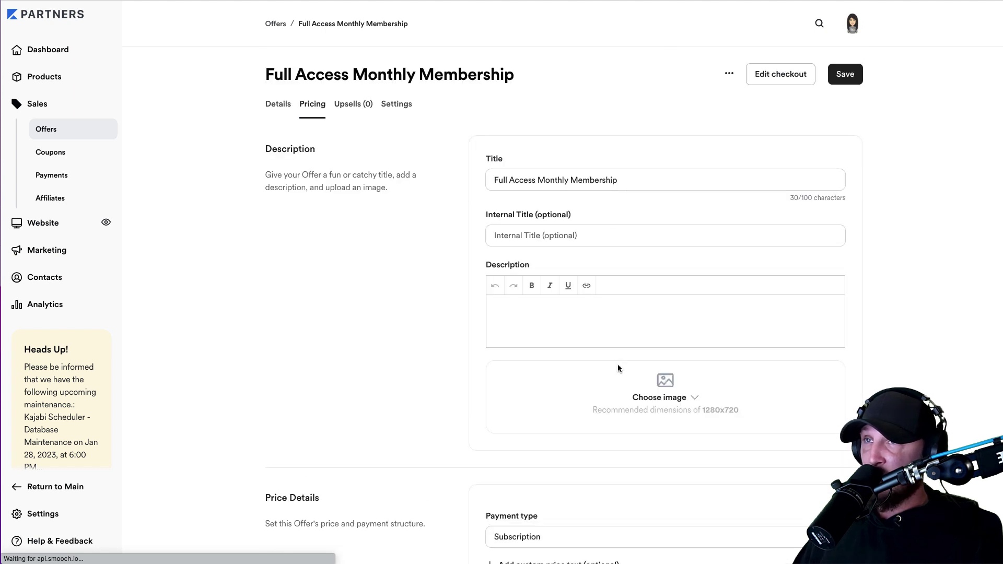
scroll(617, 364, down, 2)
click(660, 332)
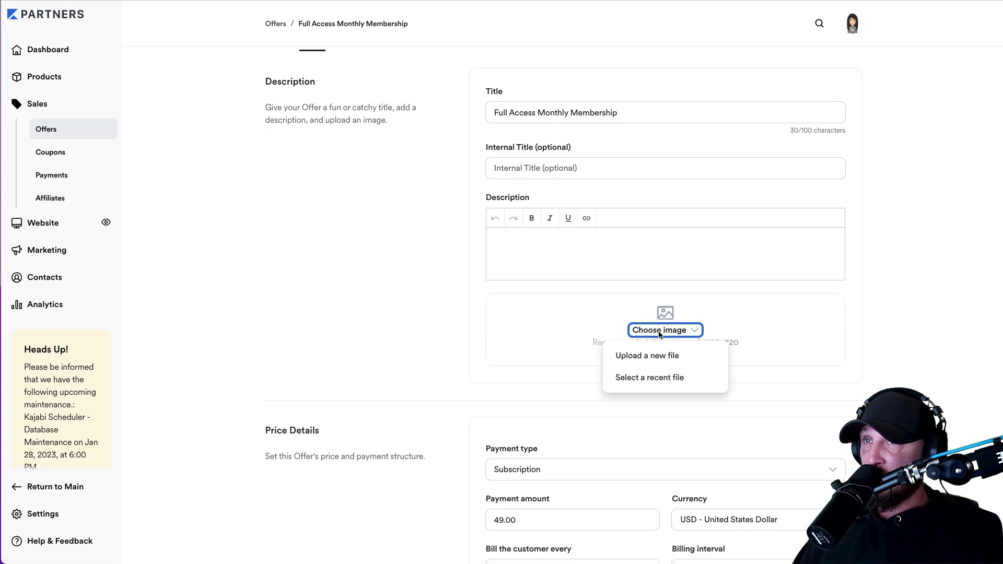
click(645, 378)
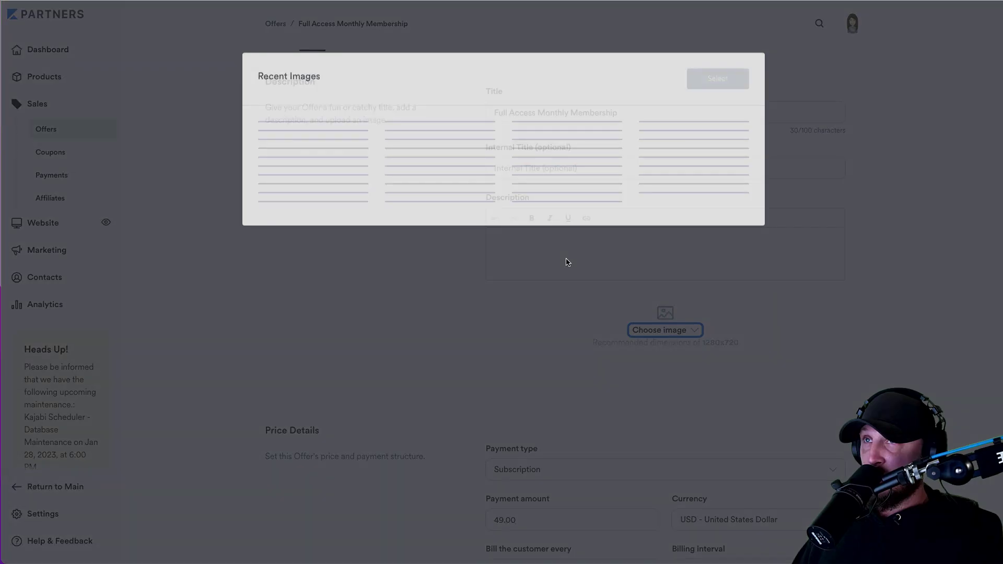
scroll(569, 309, down, 5)
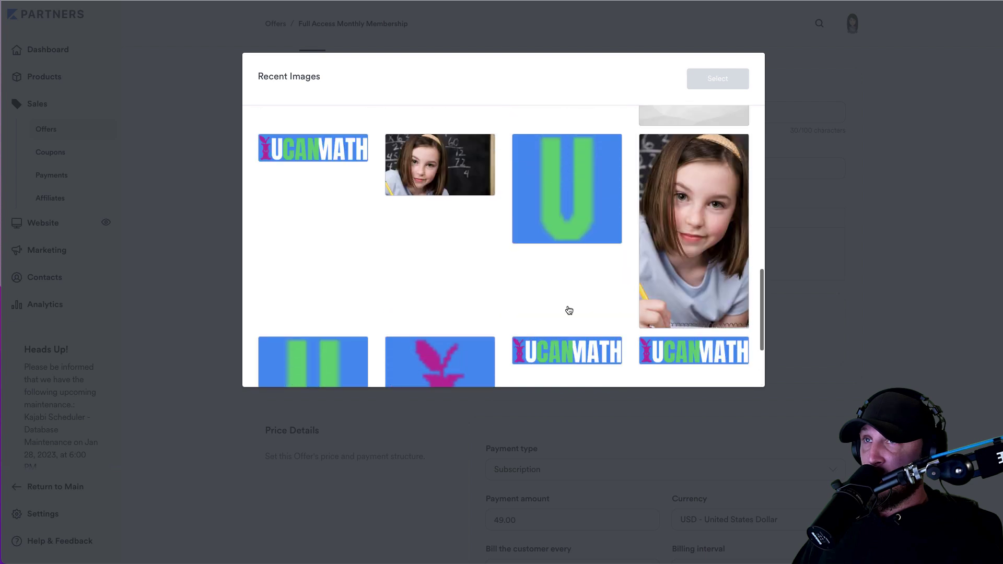
scroll(567, 310, down, 3)
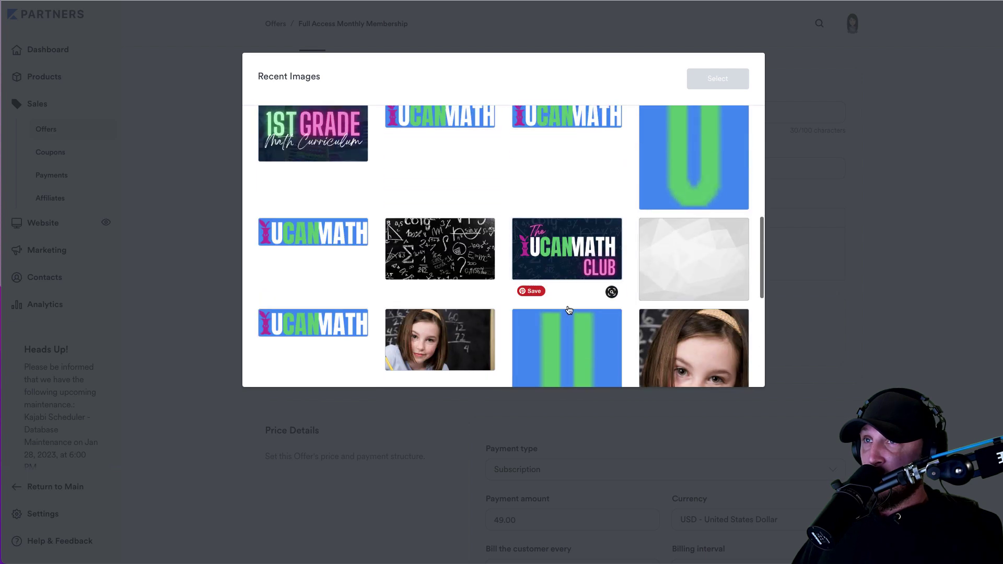
click(568, 255)
click(719, 88)
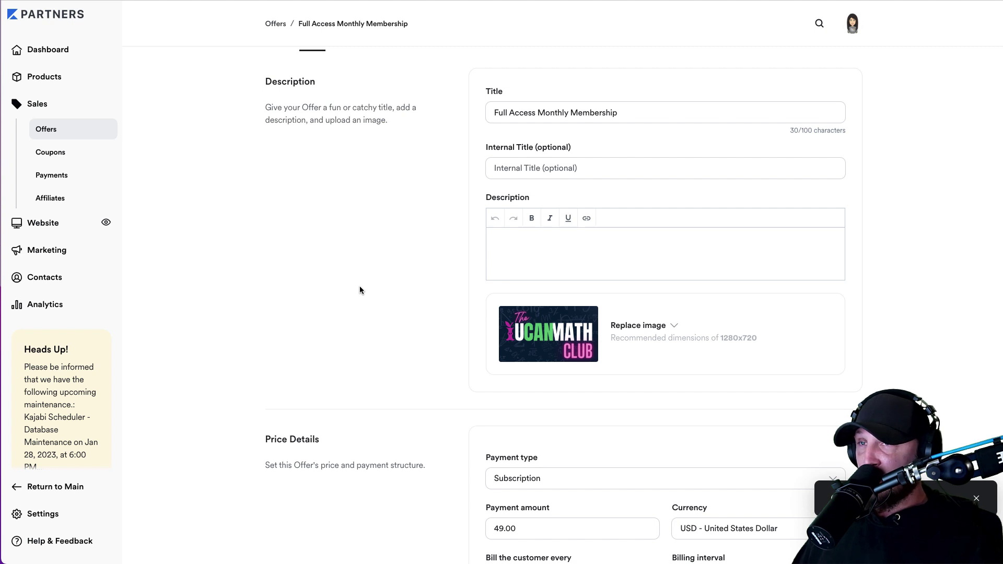
- Review the offer's price details, payment providers and availability limits, and save the offer
scroll(360, 290, down, 6)
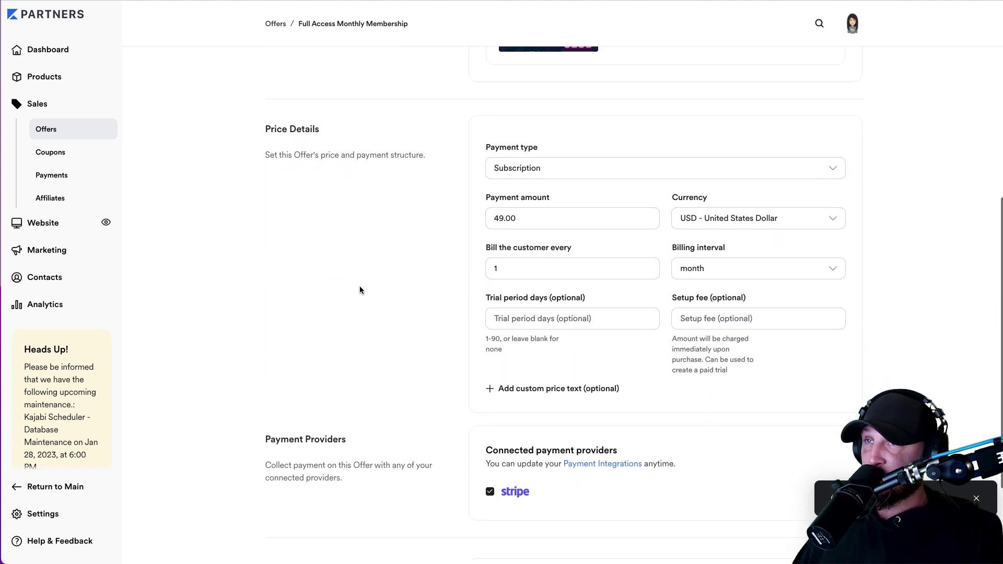
scroll(360, 290, down, 1)
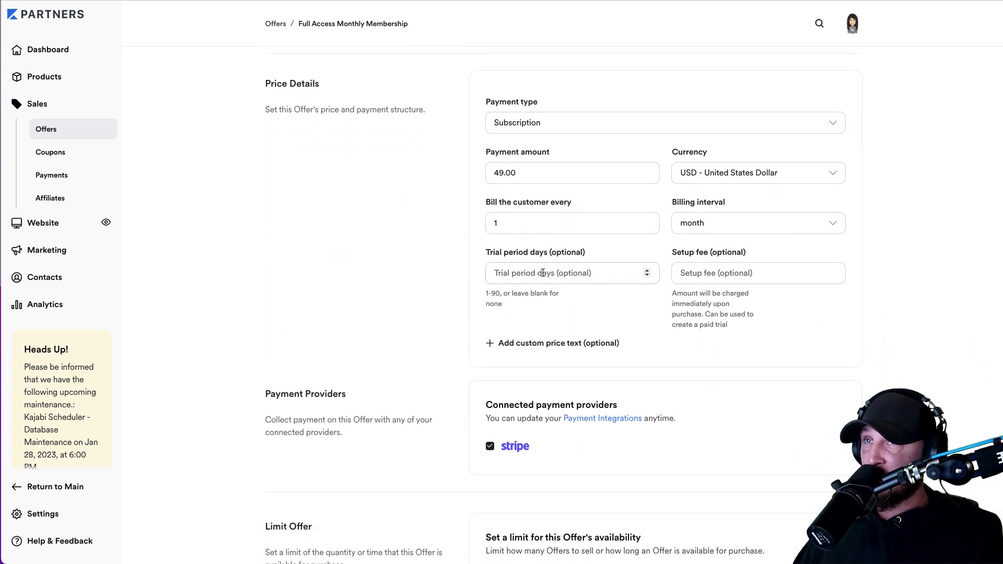
scroll(758, 354, down, 1)
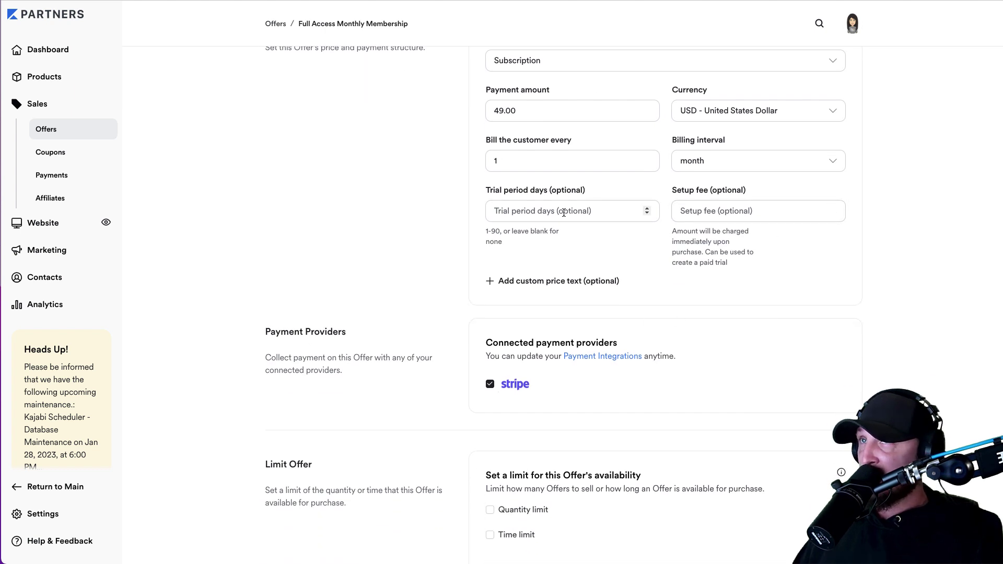
scroll(551, 141, up, 2)
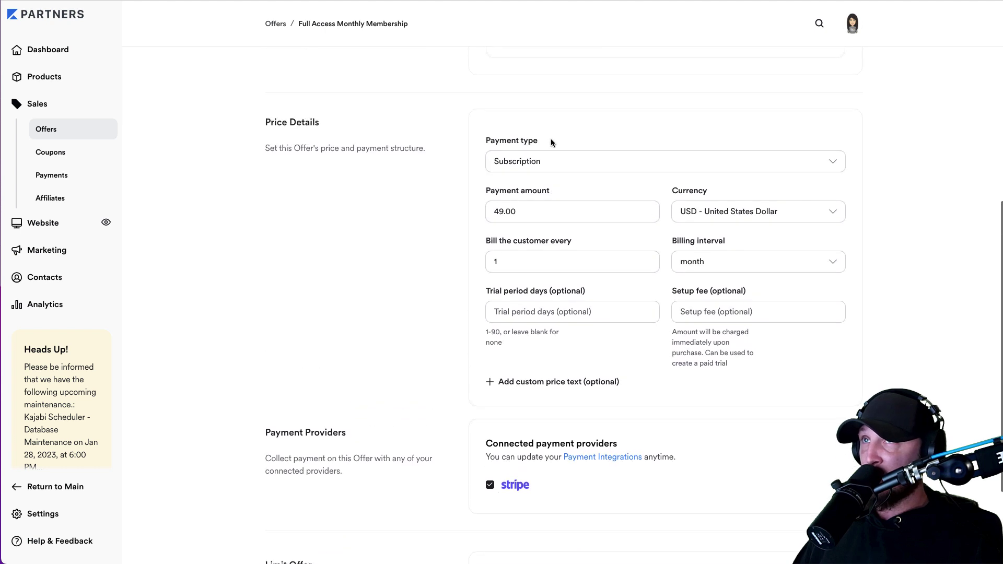
scroll(551, 139, up, 1)
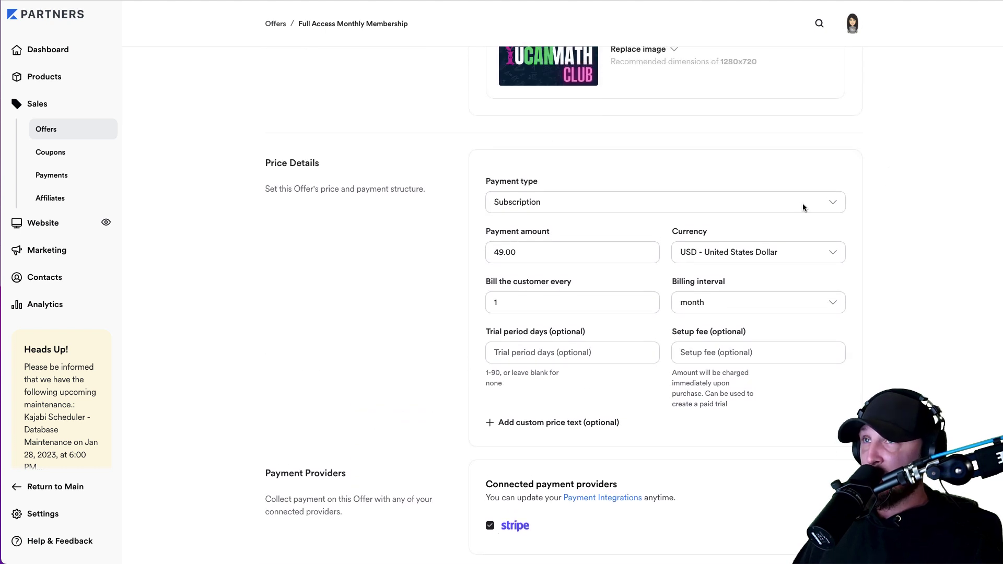
scroll(453, 366, down, 3)
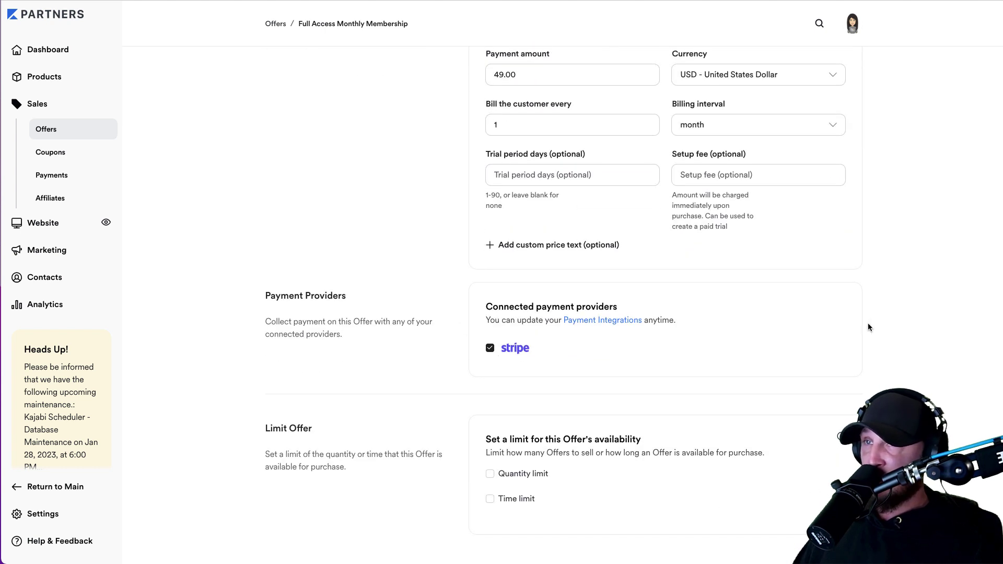
scroll(493, 388, up, 10)
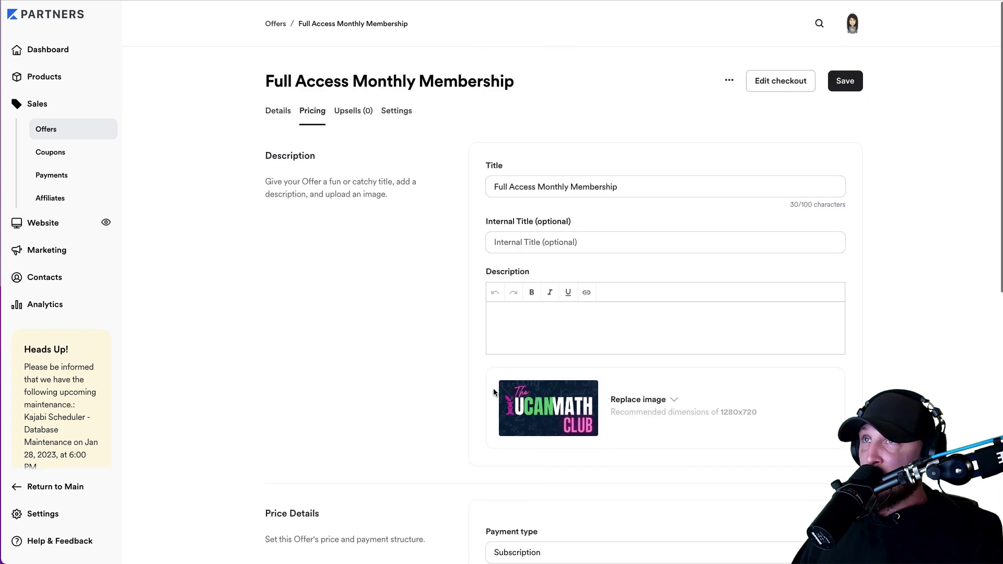
click(843, 73)
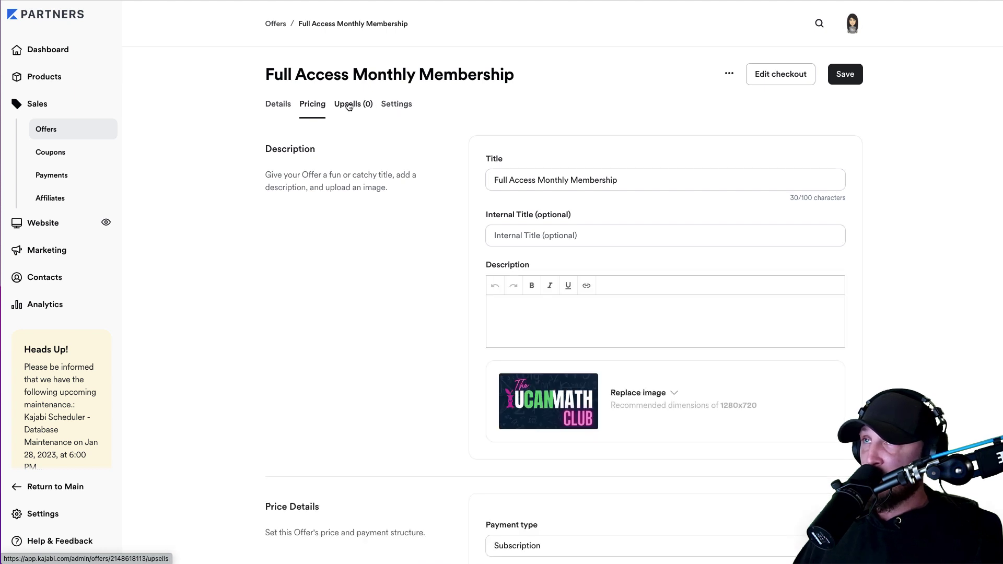
- Open the offer's notification settings and enable sending customers to a third-party email provider
click(398, 105)
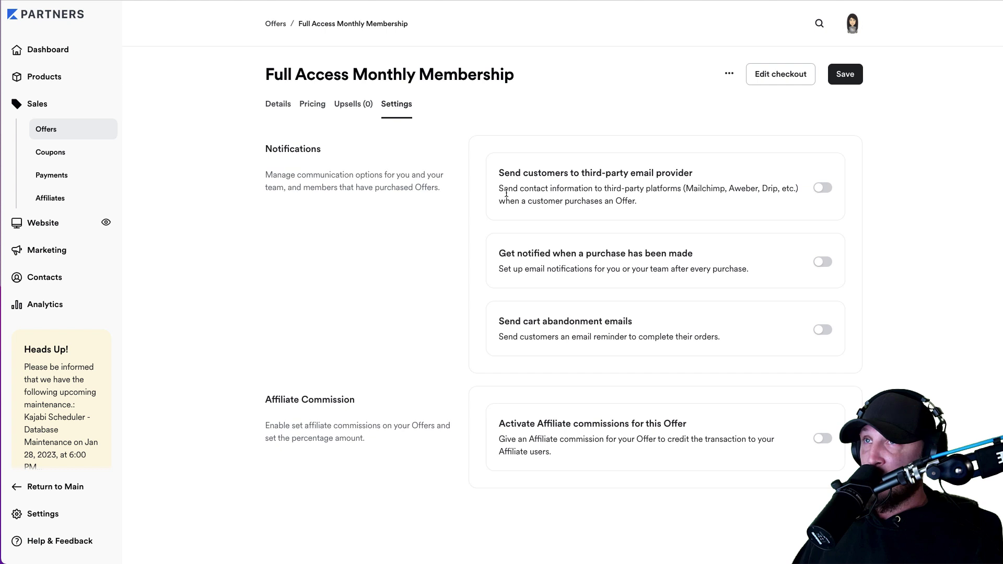
click(826, 191)
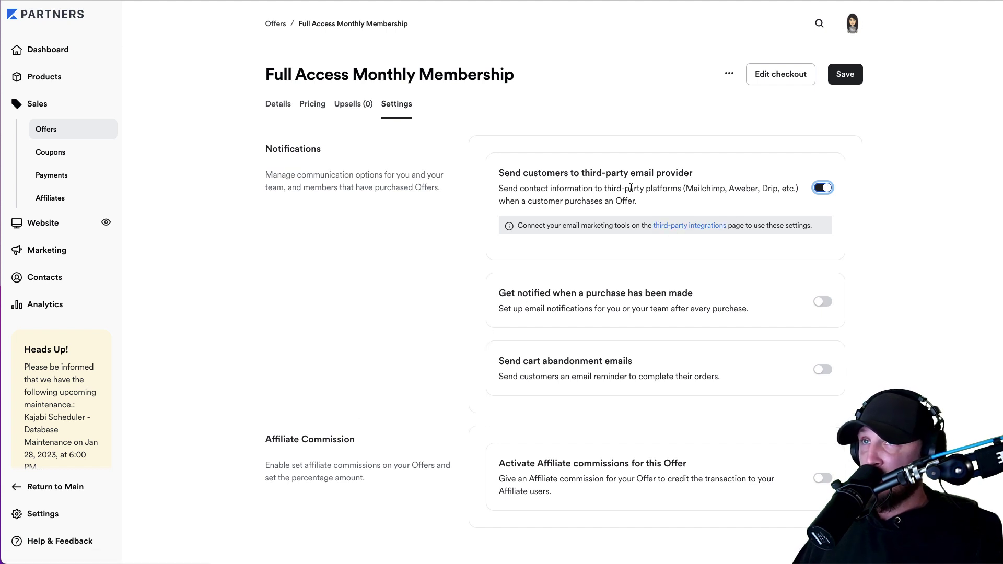
click(823, 188)
click(823, 187)
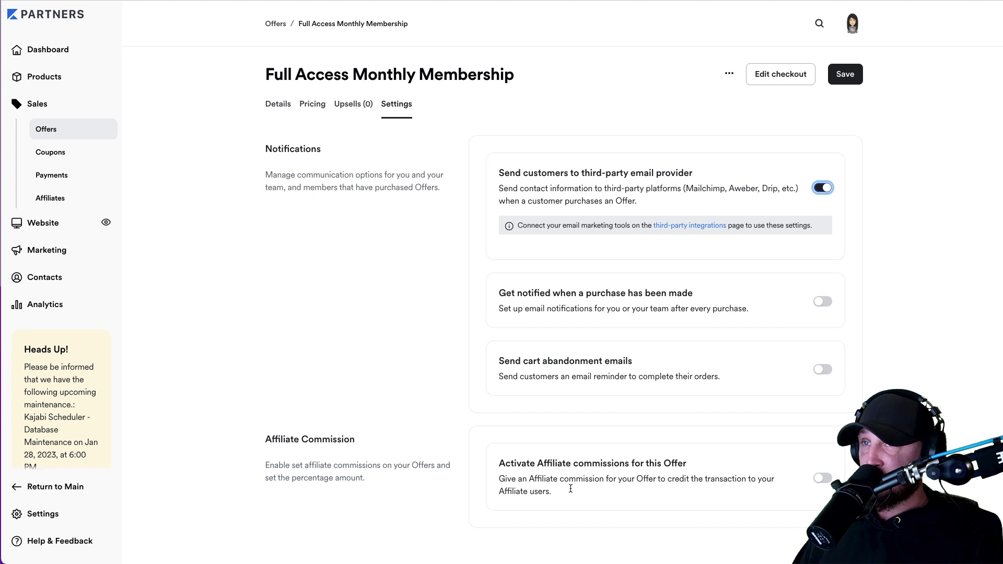
- Disable sending customers to a third-party email provider and return to the offer's details
click(823, 187)
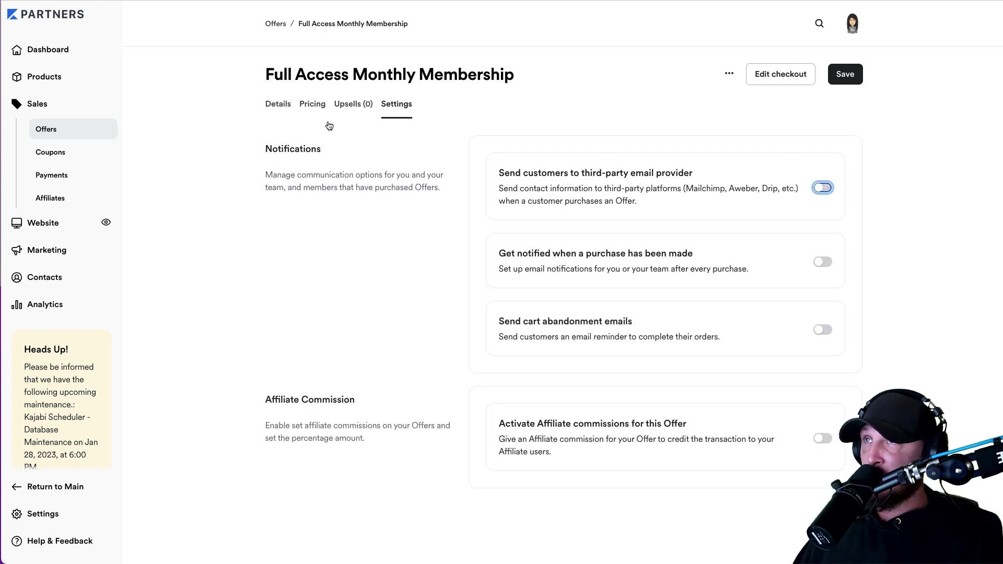
click(282, 104)
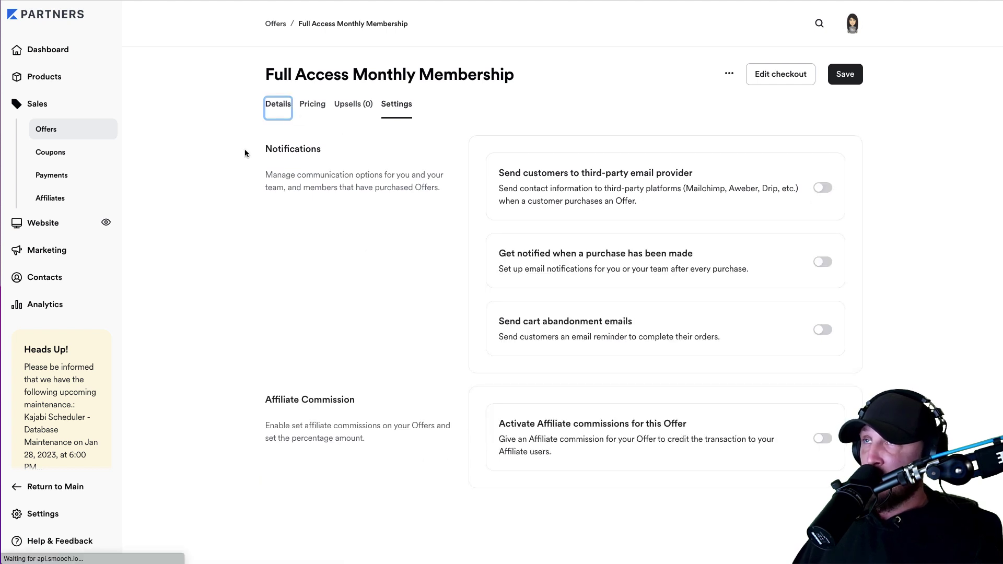
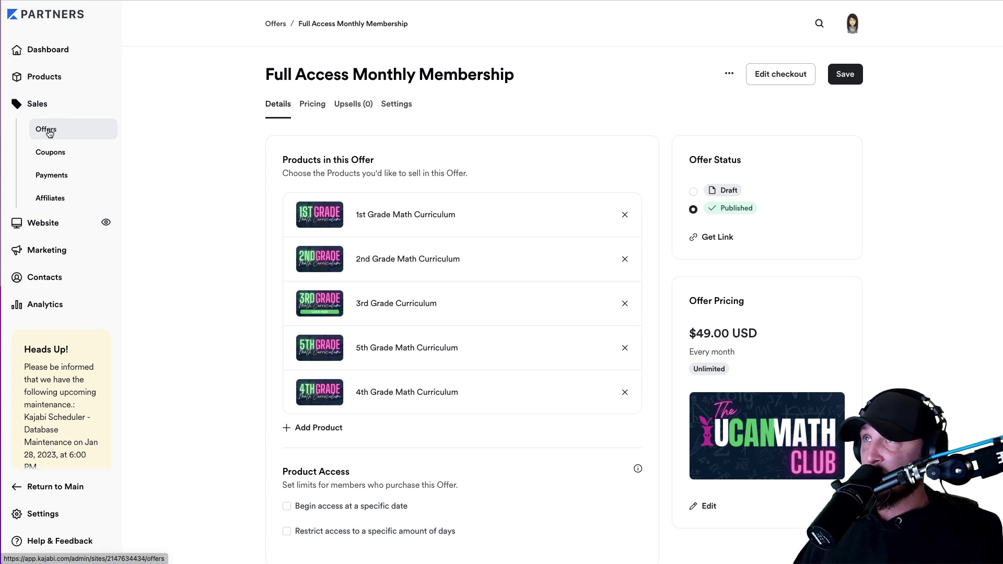
- Start a new offer from the offers list and title it "1st Grade UCanMath Club Annual Membership"
click(48, 133)
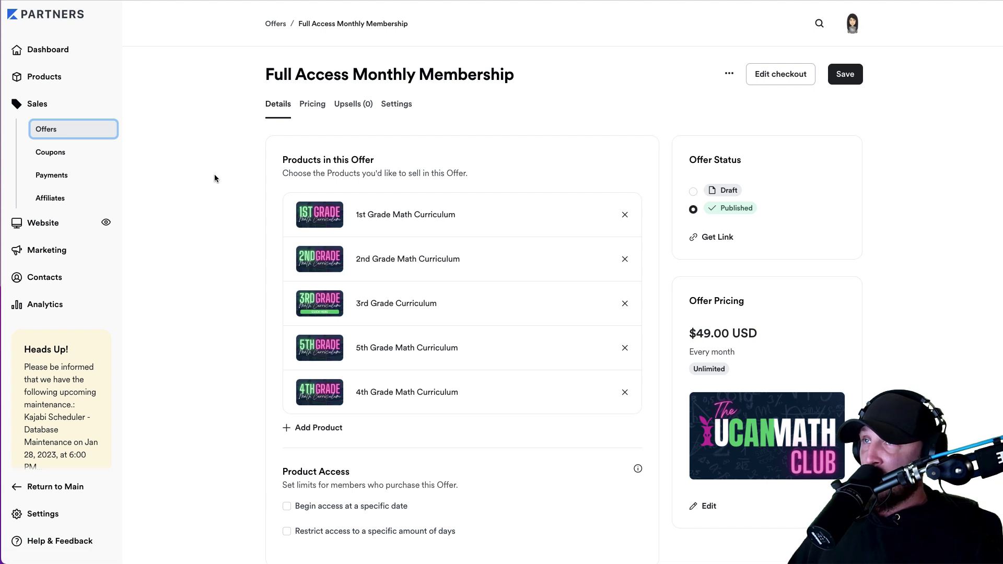
click(829, 73)
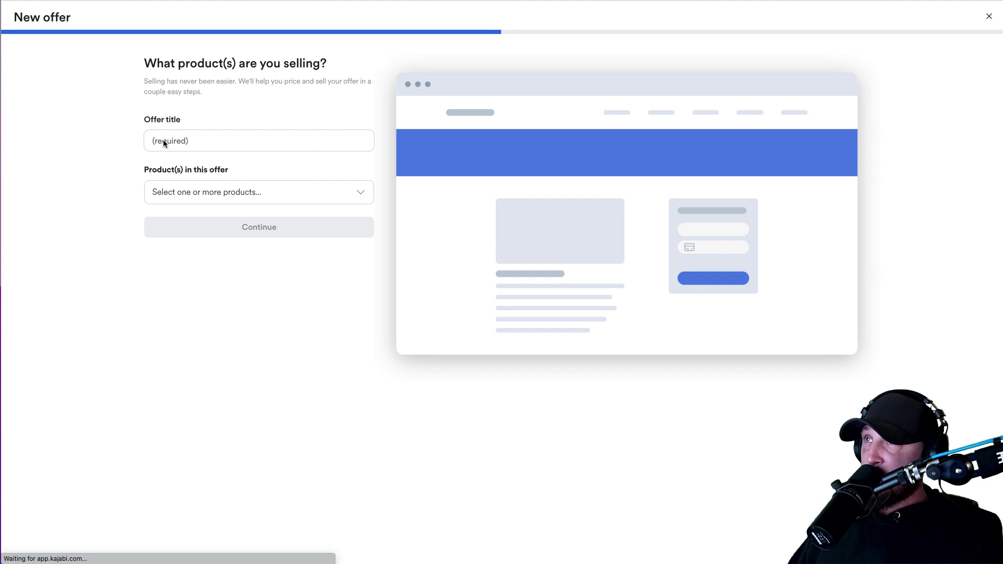
click(168, 140)
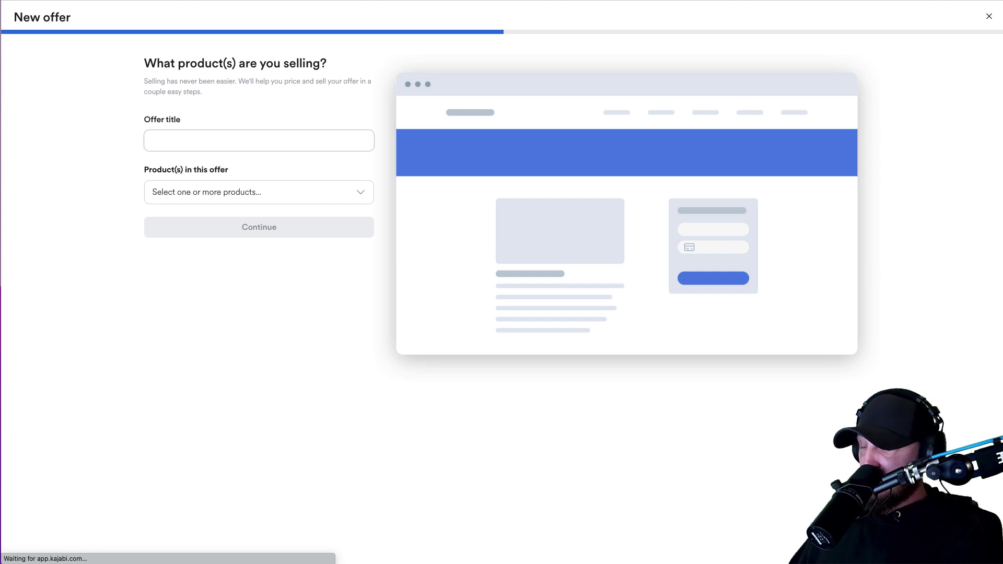
text(1st Grade )
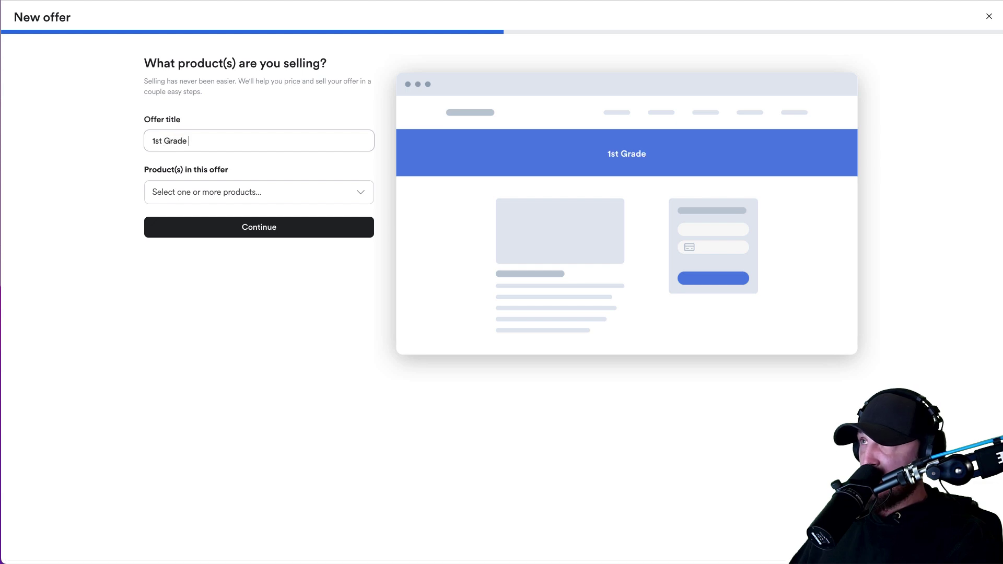
text(UCan)
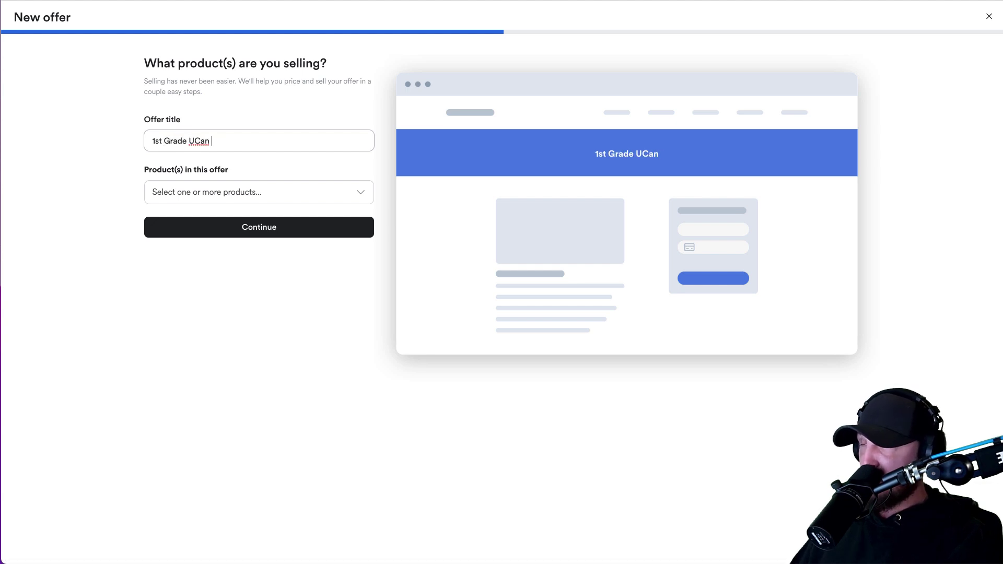
key(BackSpace)
text(Marh)
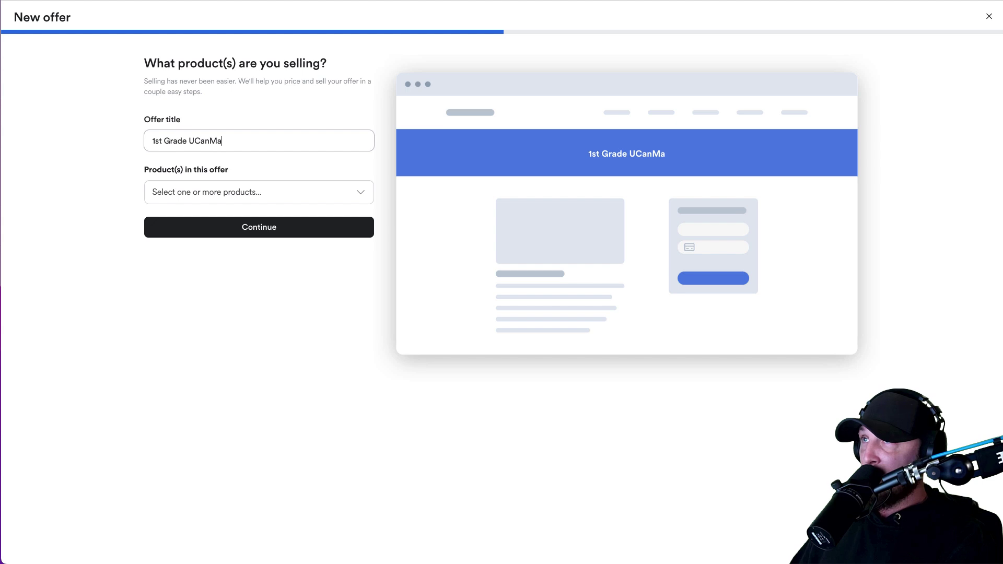
key(BackSpace)
text(th )
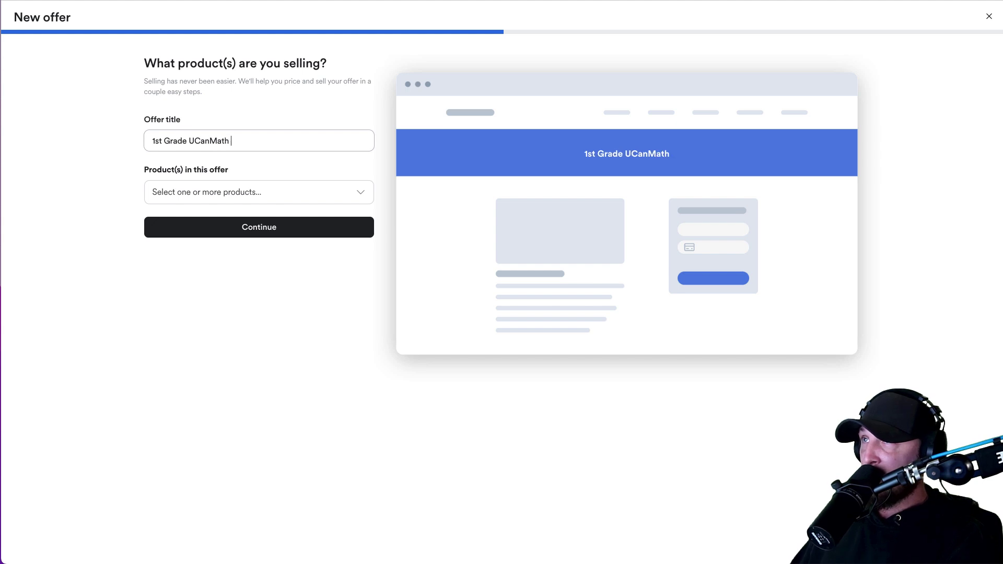
text(Club )
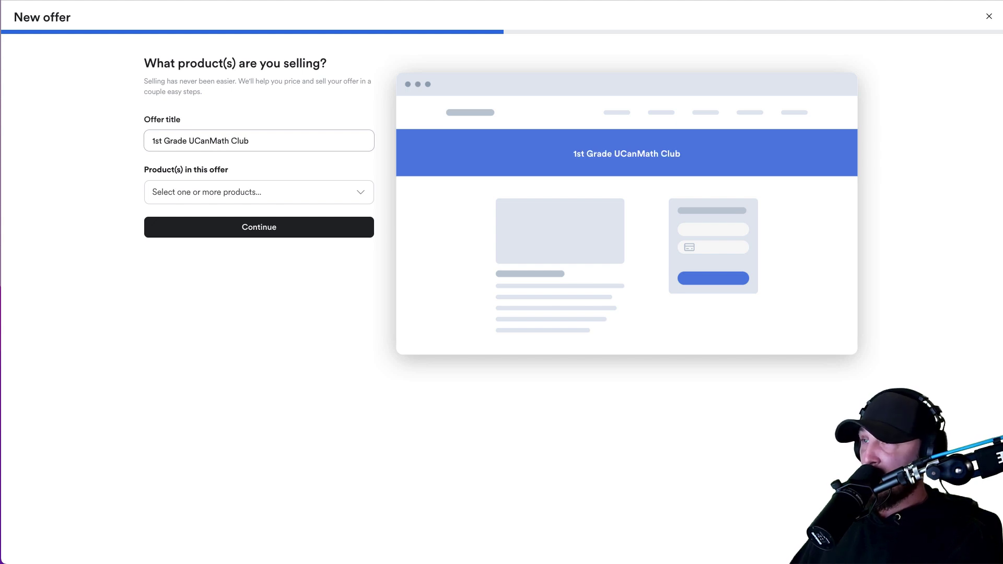
text(Annu)
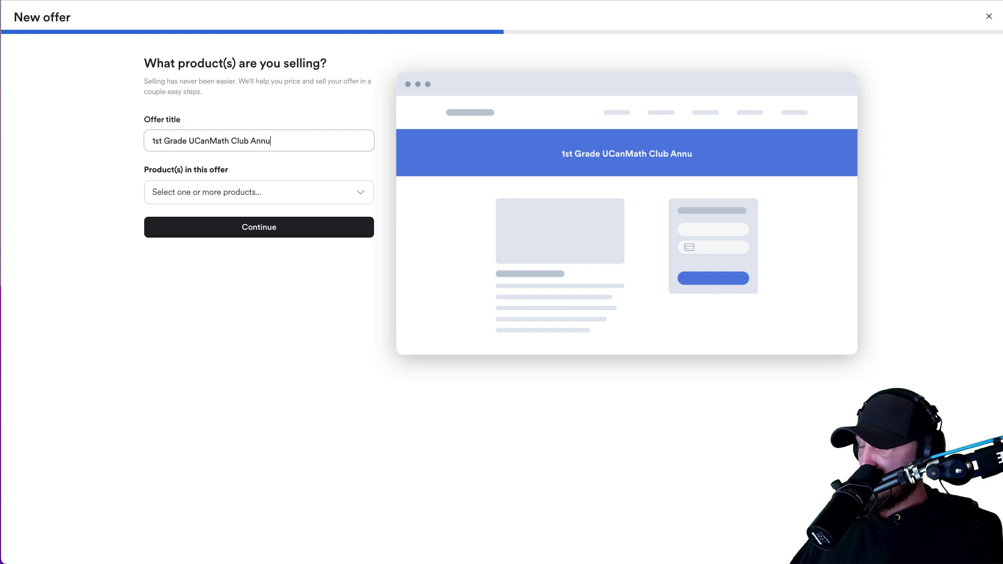
text(al Membership)
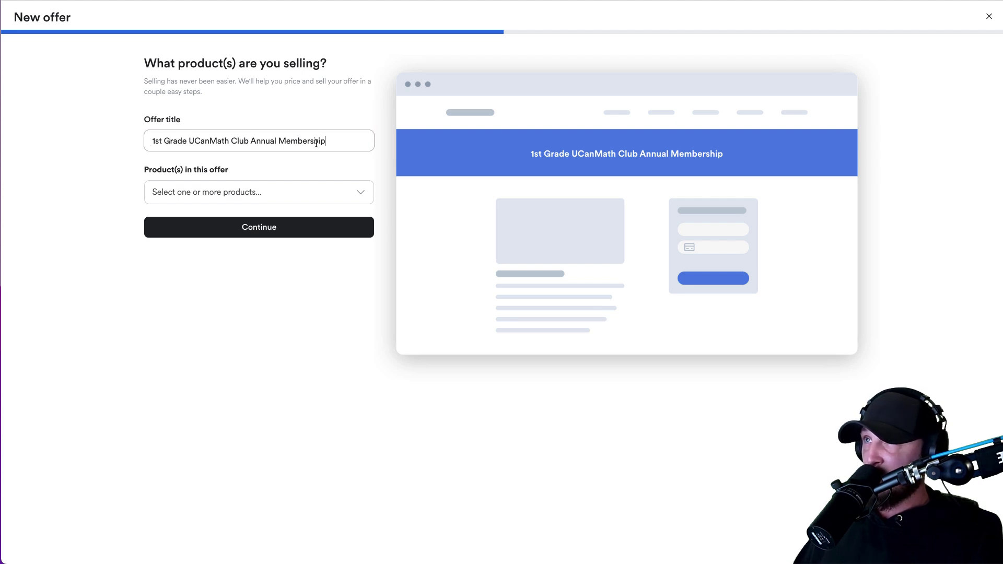
- Add the 1st Grade Math Curriculum product to the new offer and continue to pricing
click(197, 198)
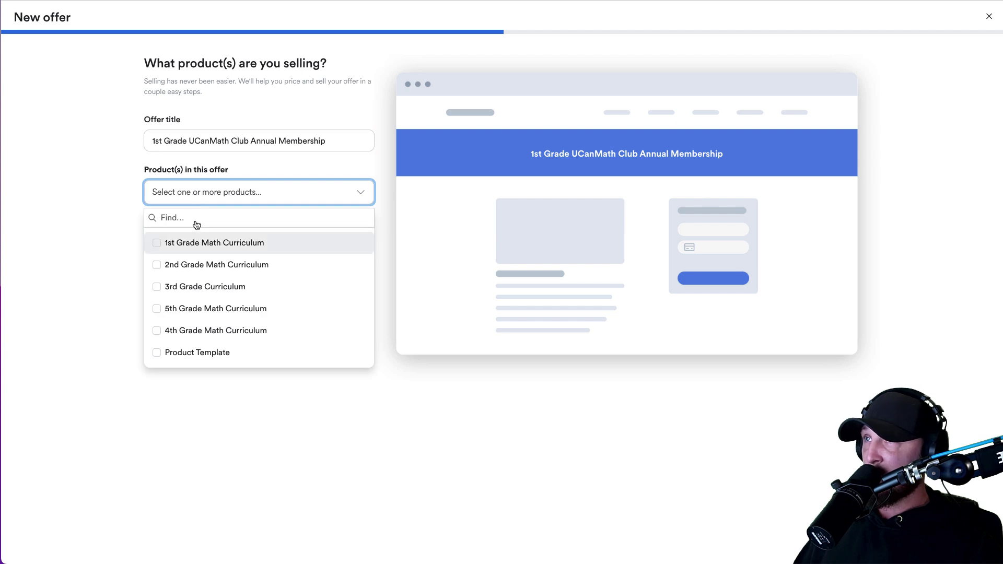
click(157, 247)
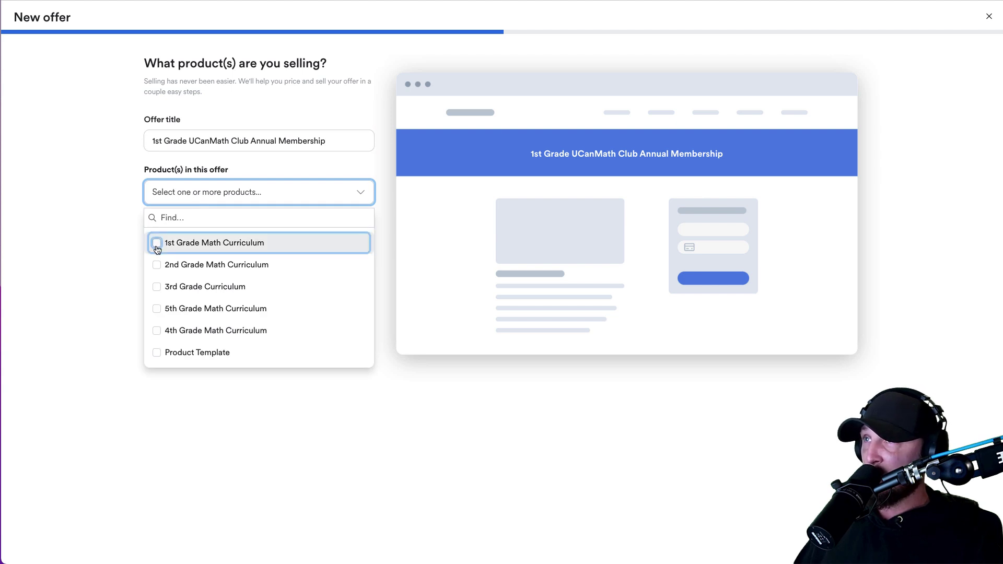
click(93, 250)
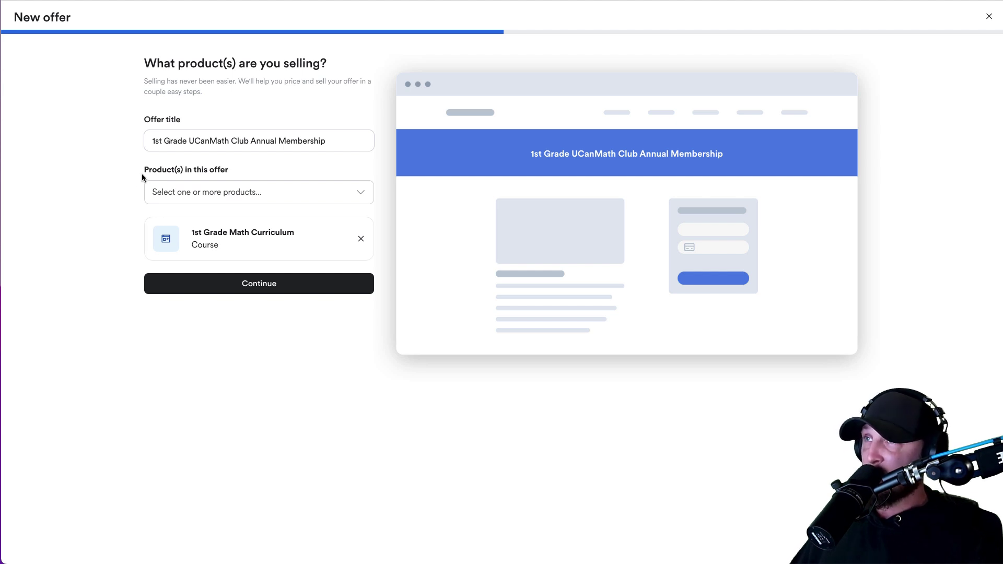
click(207, 192)
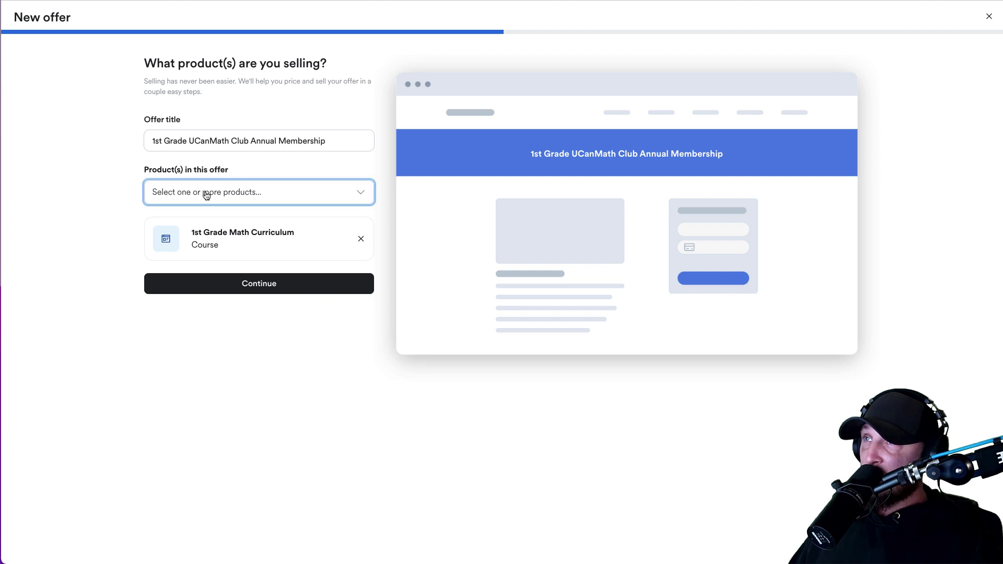
click(67, 228)
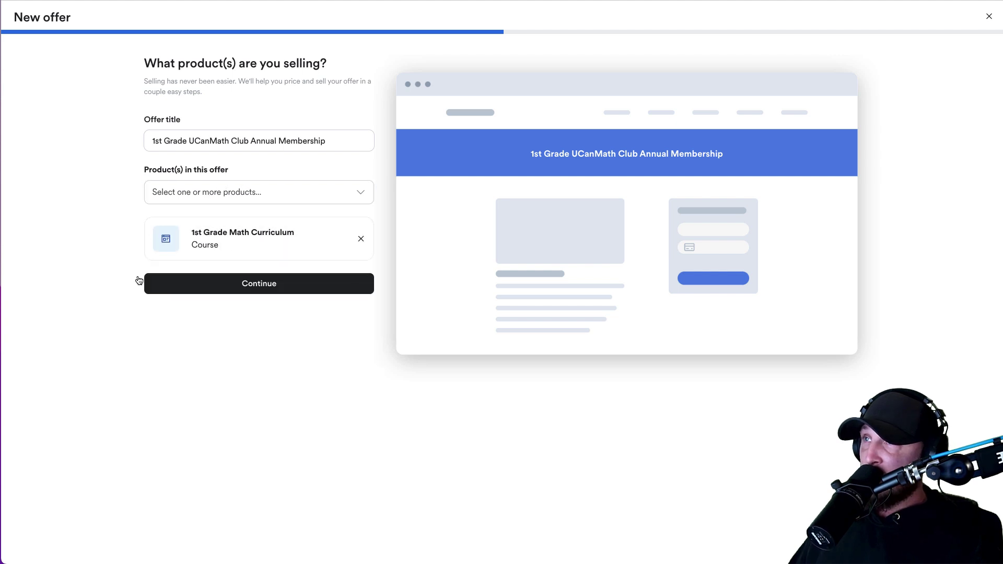
click(177, 284)
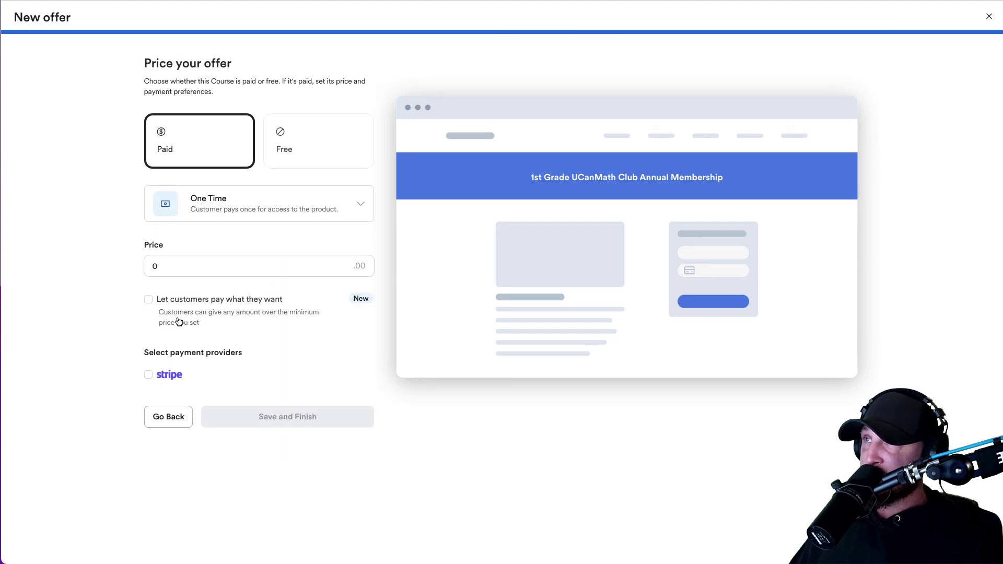
- Price the paid offer as a subscription of 497.00 billed every 1 year through Stripe, and finish creating it
click(191, 210)
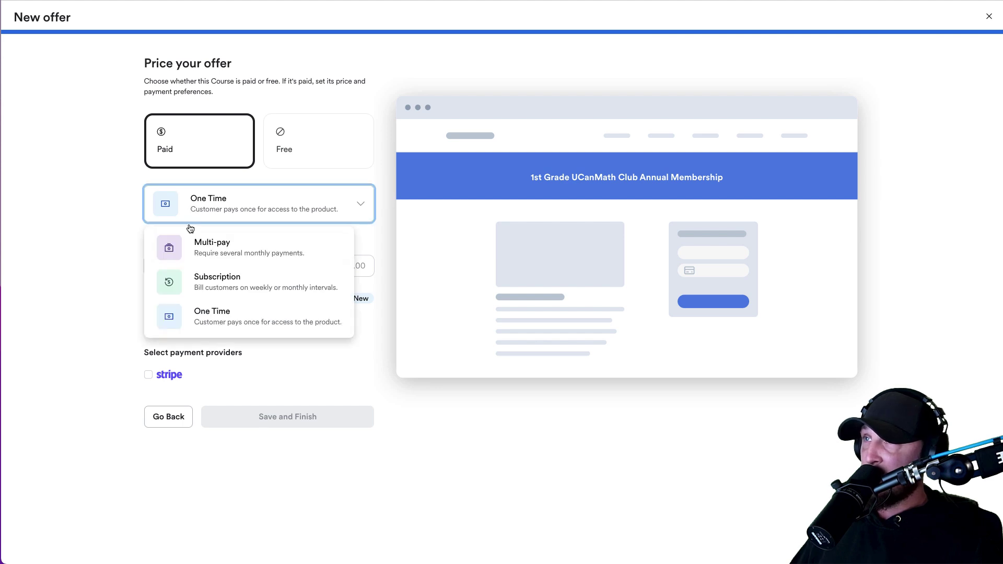
click(203, 280)
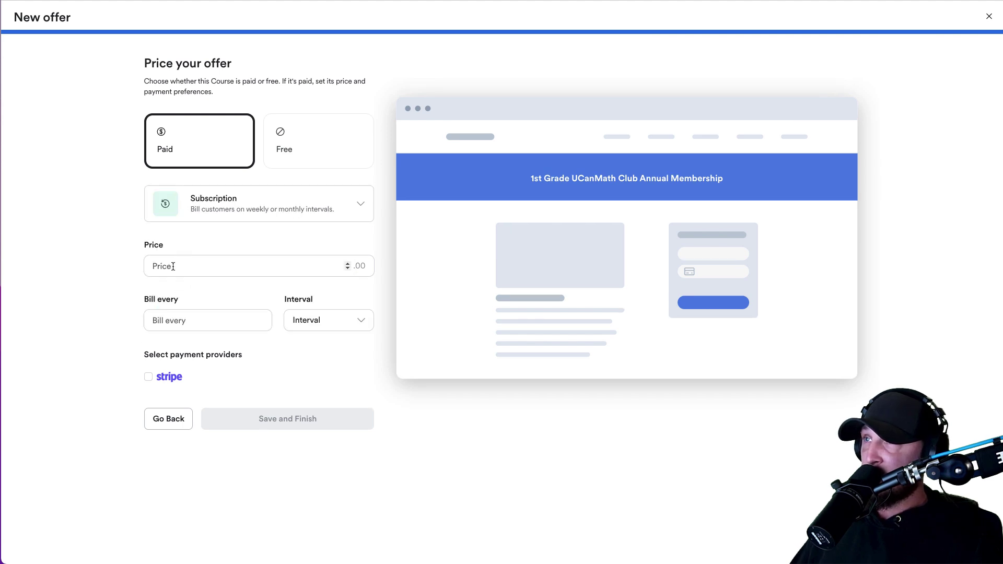
click(172, 266)
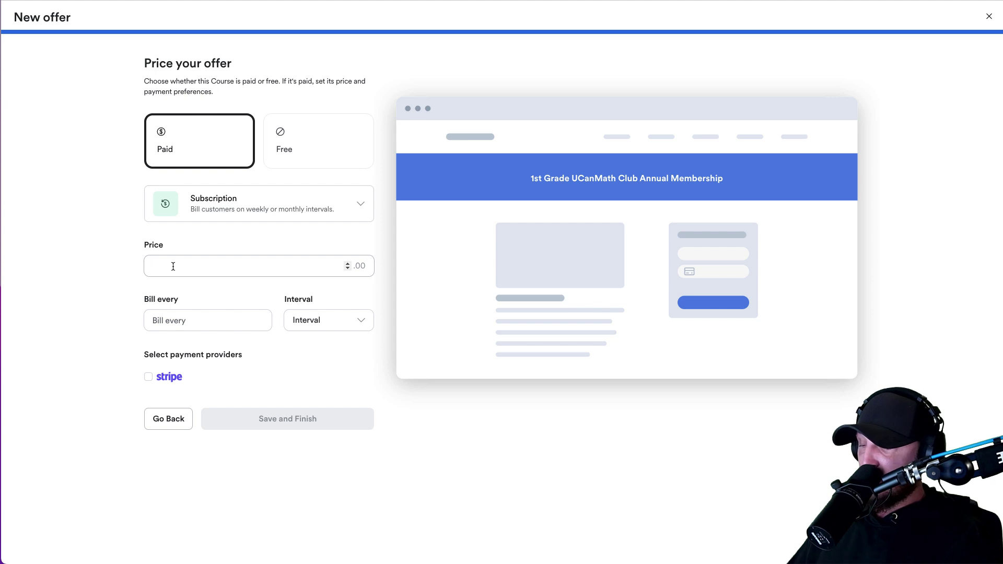
text(497)
click(179, 322)
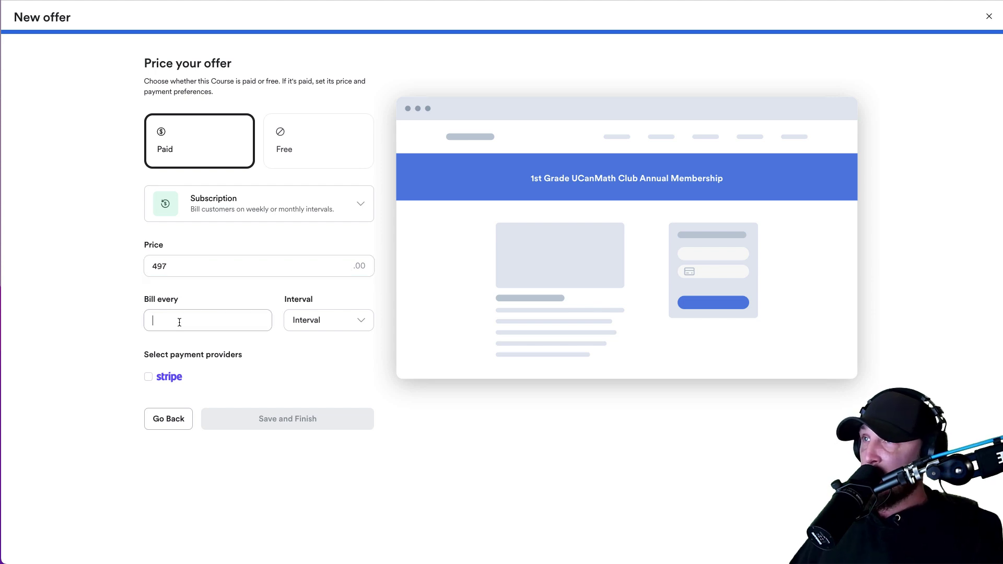
text(1)
click(308, 321)
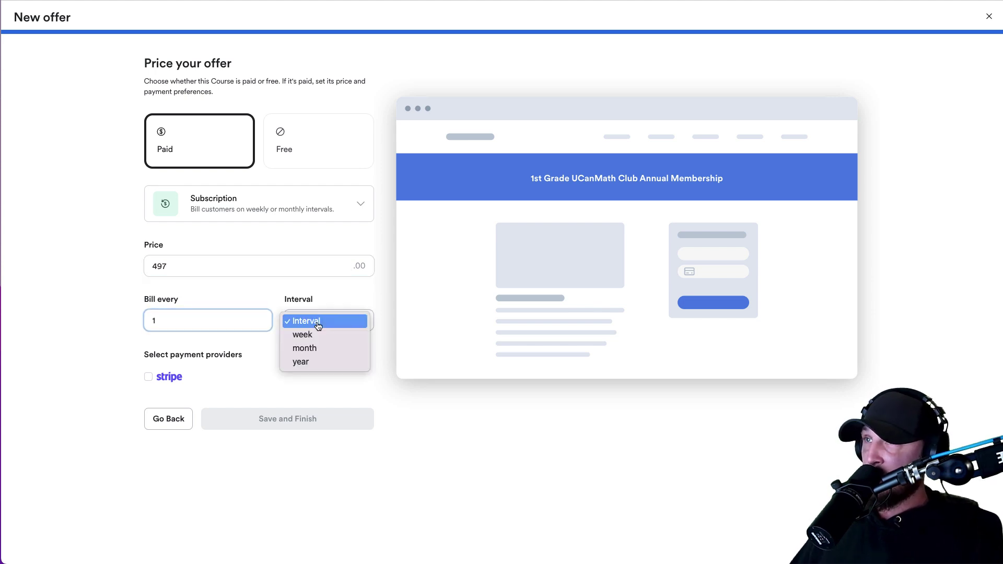
click(312, 361)
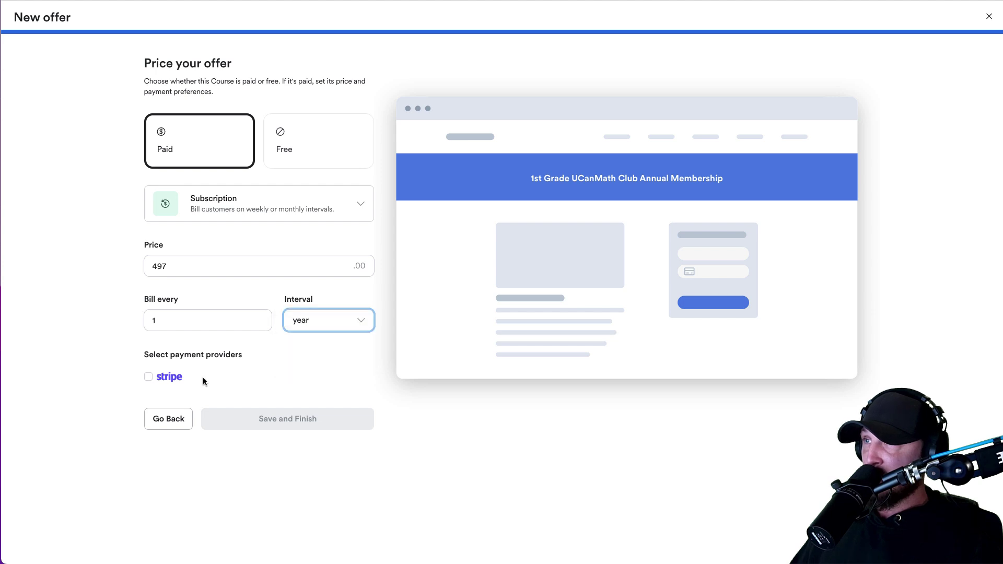
click(148, 379)
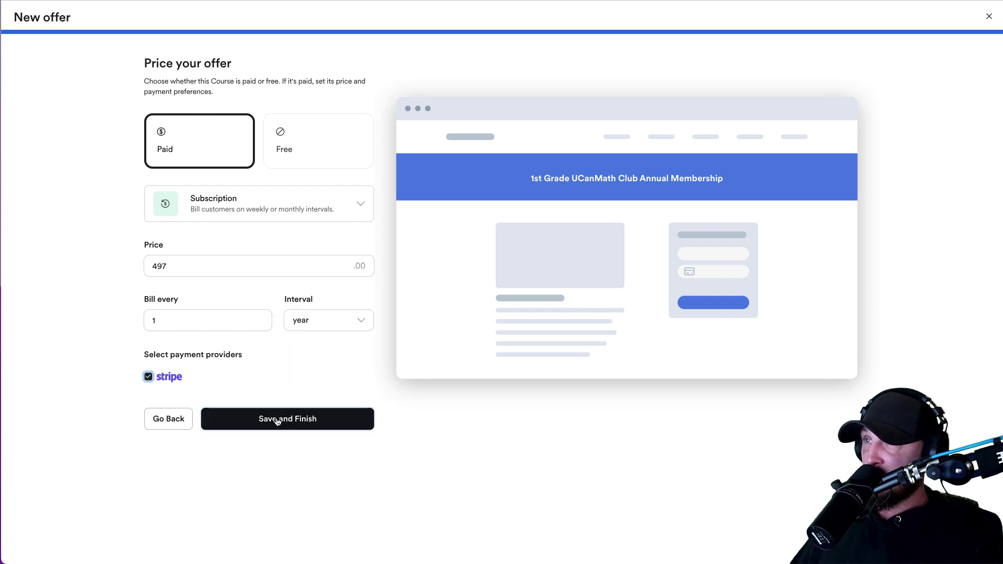
click(276, 417)
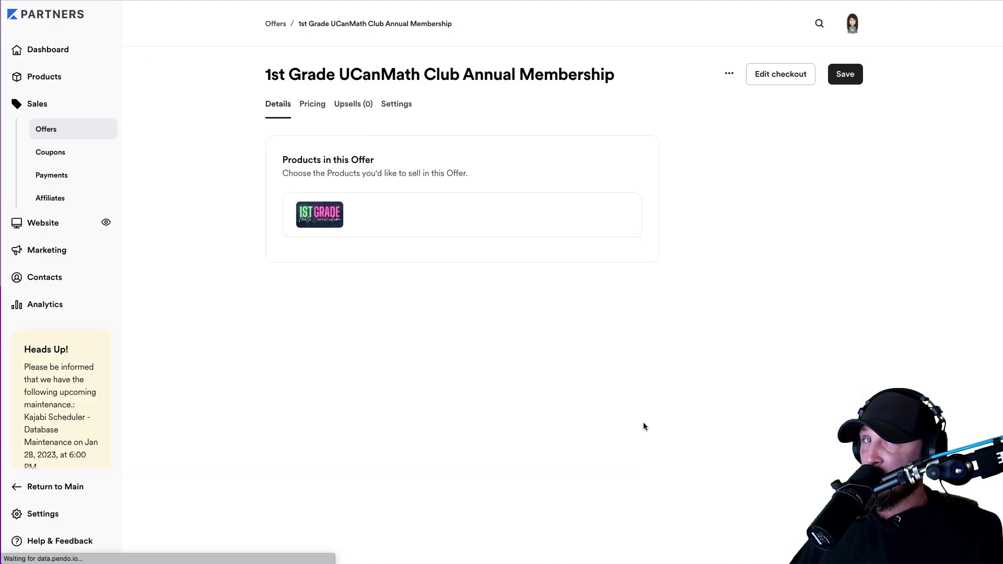
- Set the annual offer's image to the recent "1st Grade Math Curriculum" picture without "Click here", then save and return to the offers list
scroll(749, 445, down, 5)
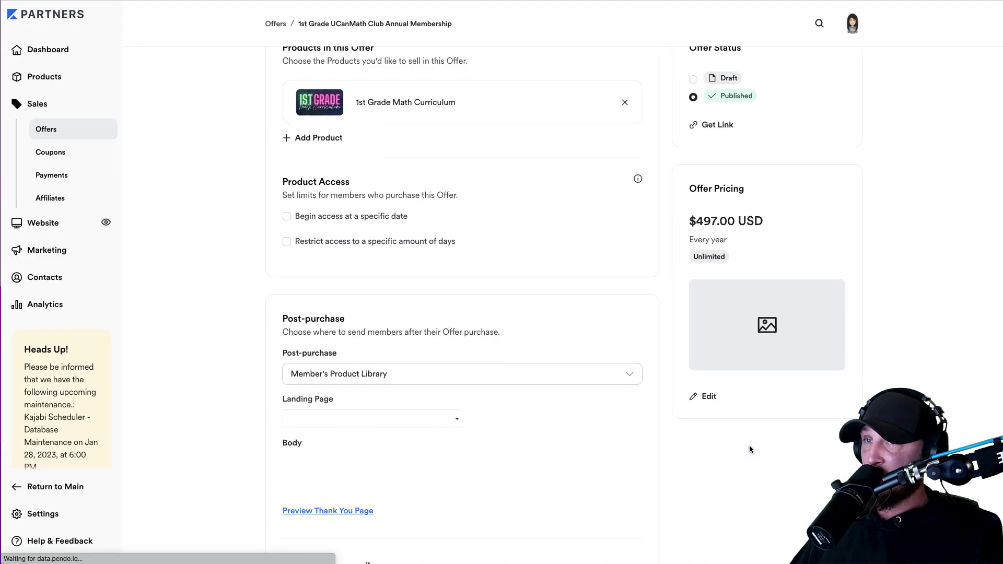
click(708, 383)
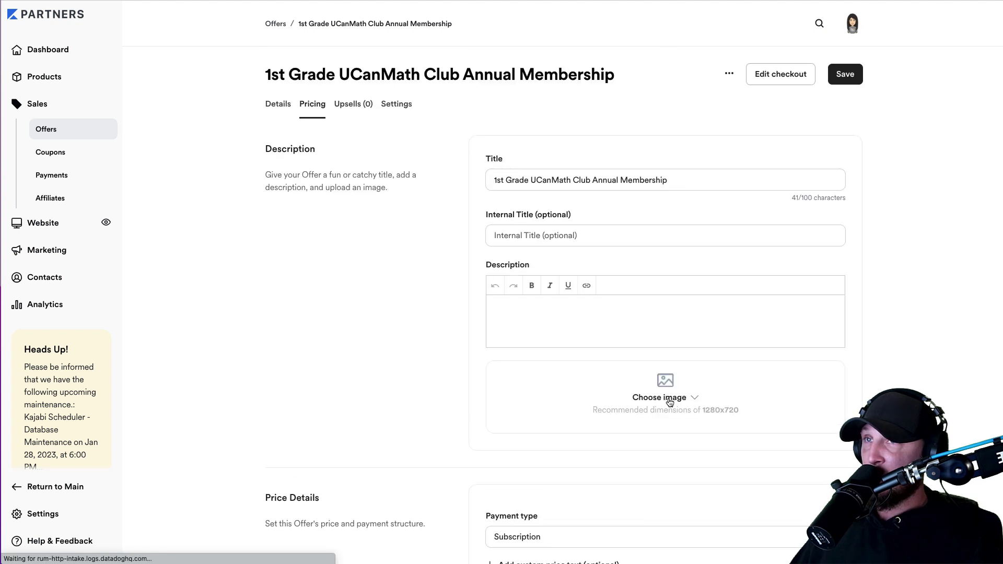
click(669, 399)
click(645, 445)
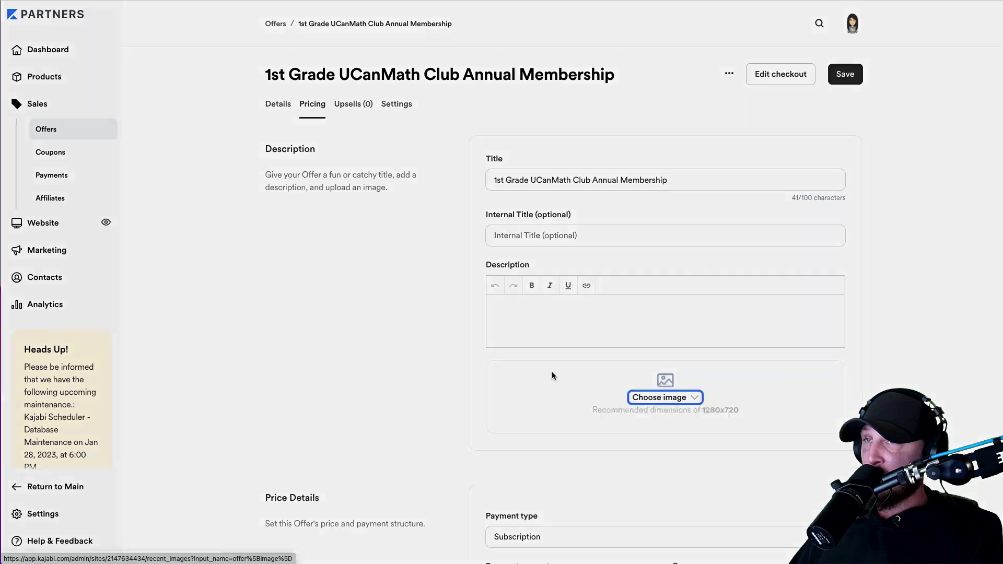
scroll(562, 231, down, 1)
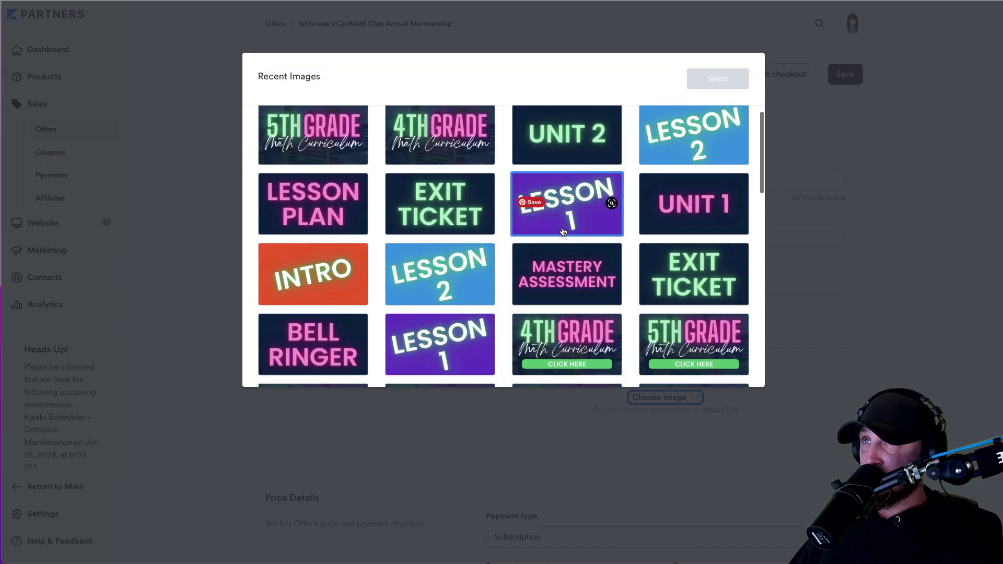
scroll(606, 203, down, 4)
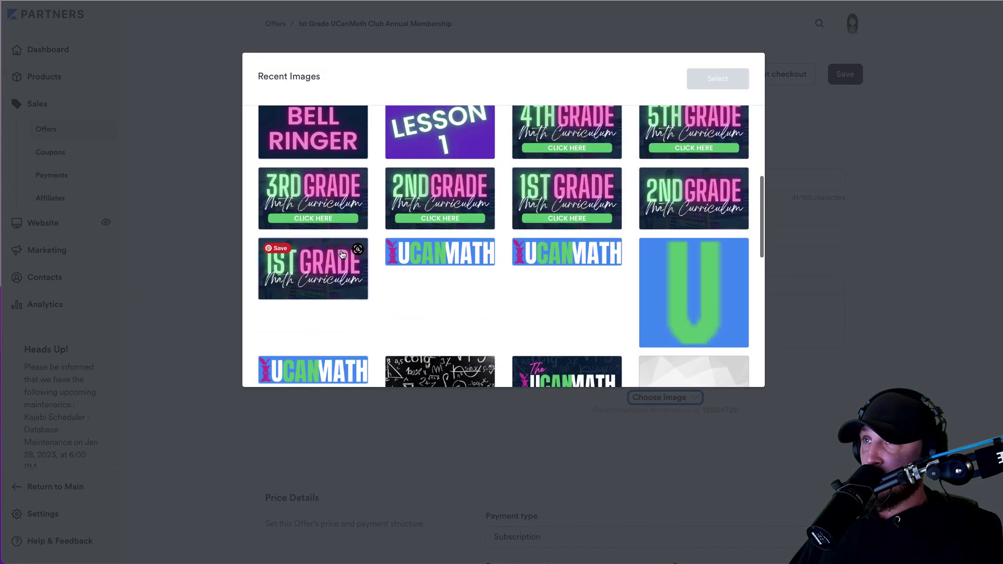
click(342, 254)
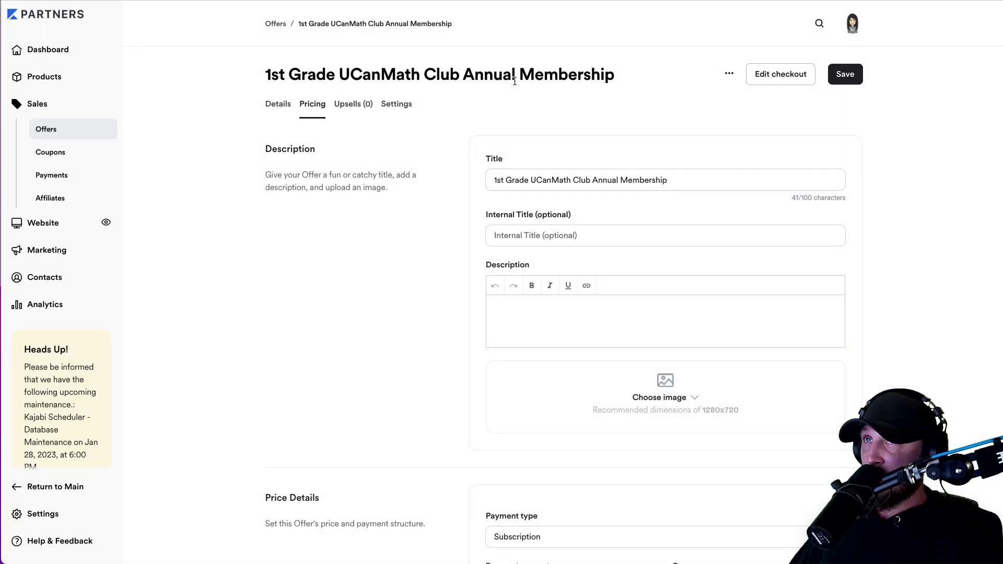
click(718, 79)
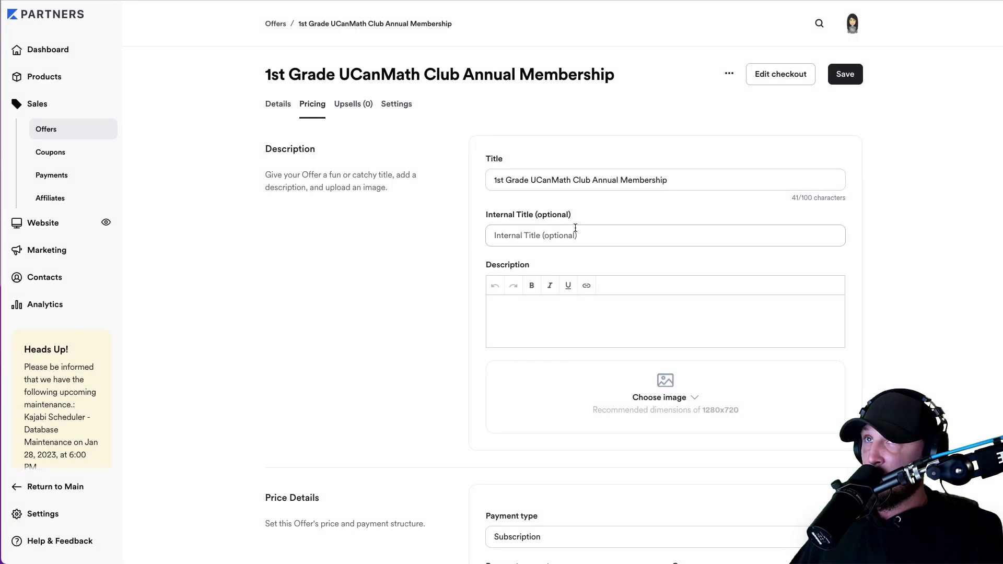
click(845, 74)
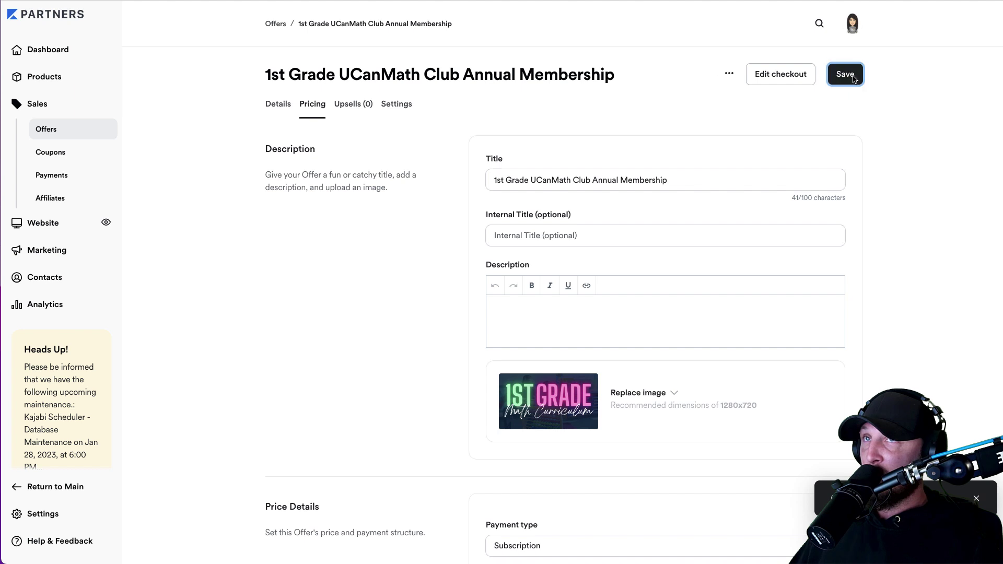
click(275, 25)
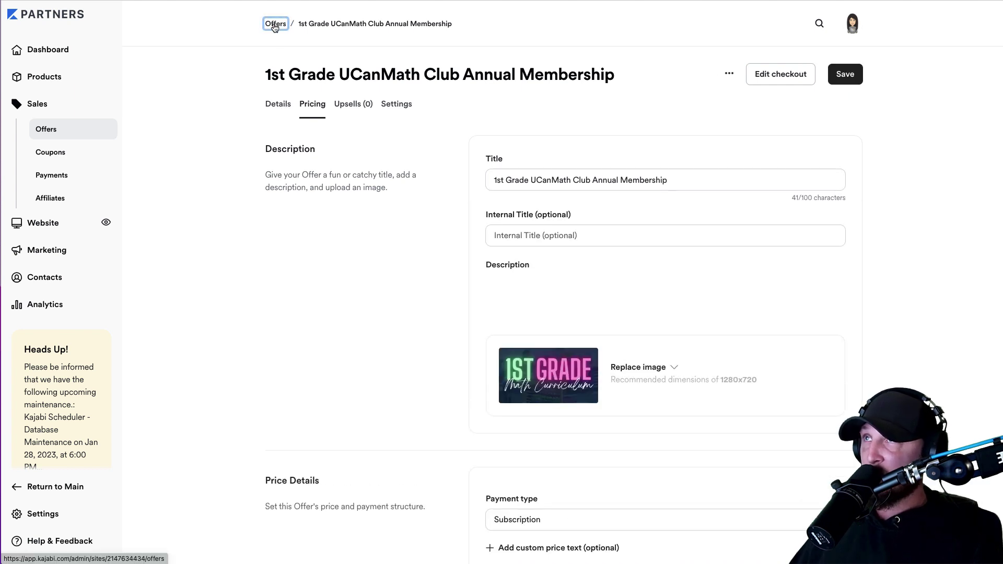